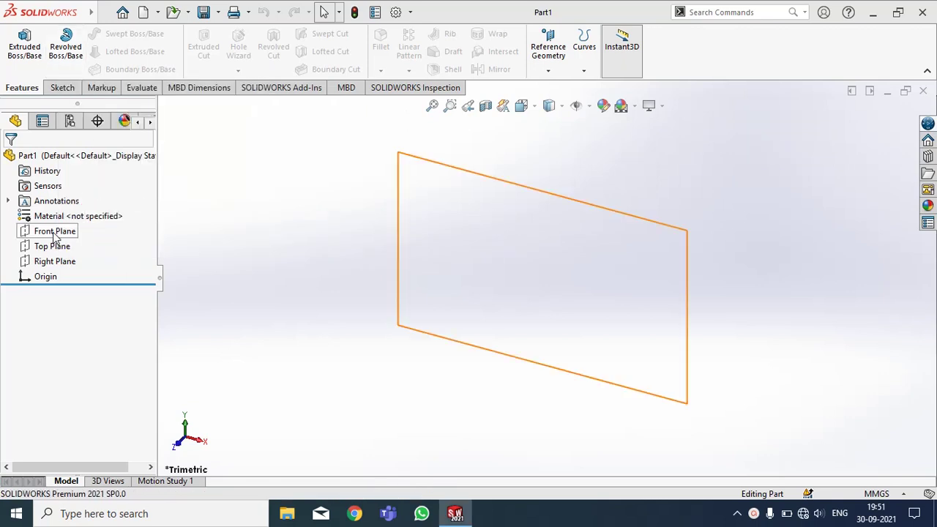
Start a sketch on the Front Plane and draw a vertical centerline about 93 mm long through the origin
left_click(66, 231)
right_click(67, 232)
left_click(83, 210)
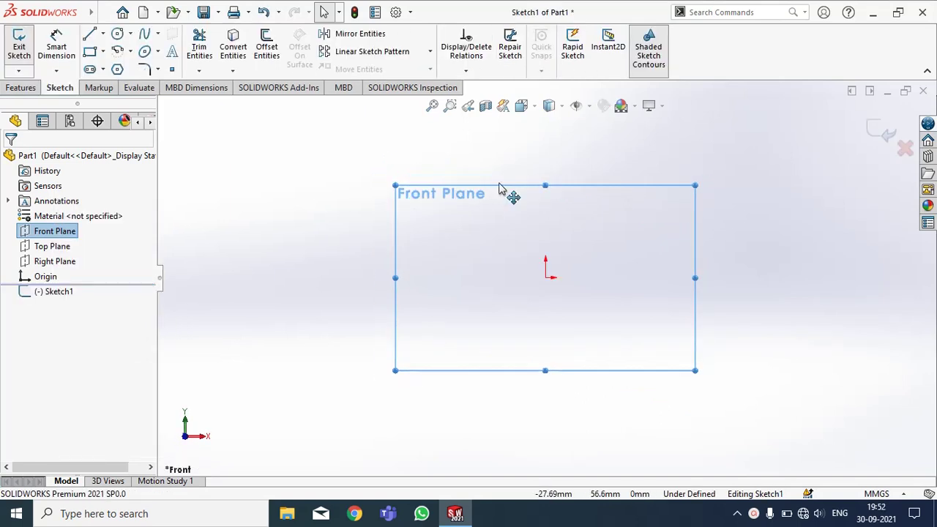
left_click(90, 35)
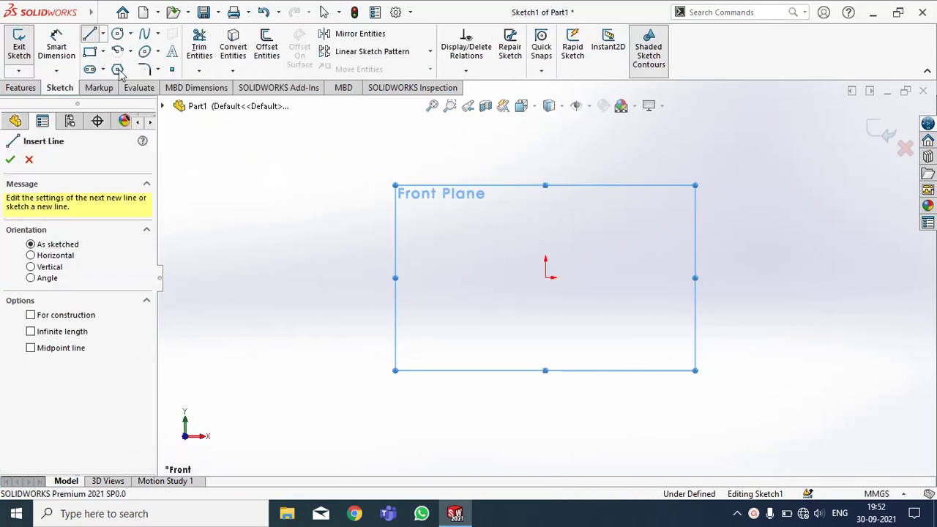
left_click(103, 35)
left_click(121, 67)
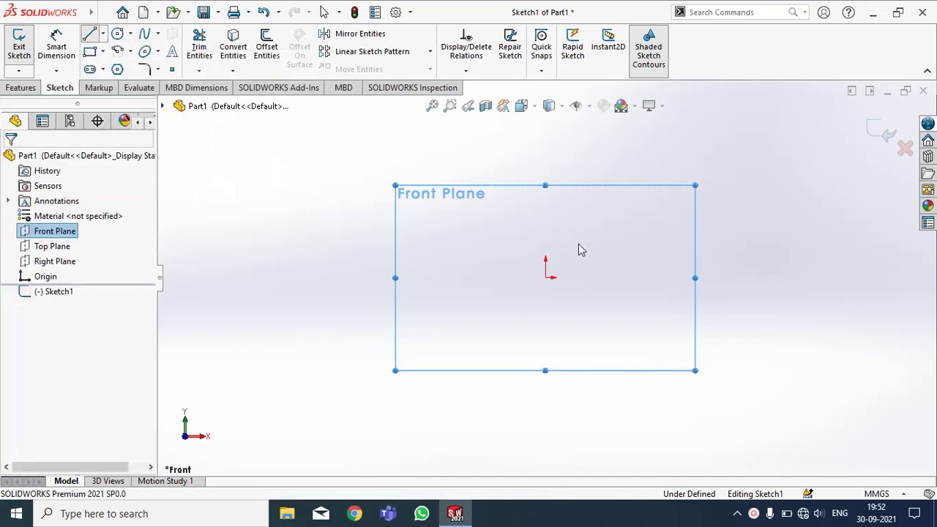
left_click(545, 192)
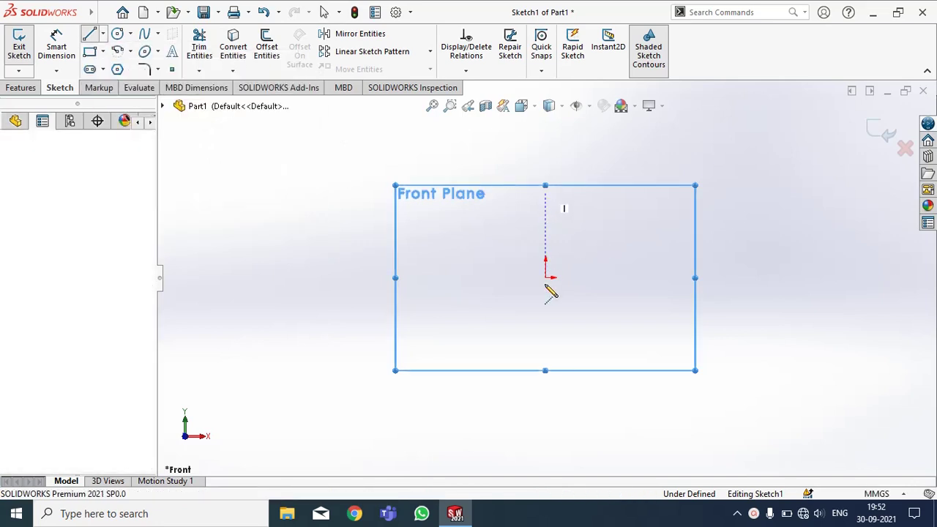
double_click(545, 347)
key("Escape")
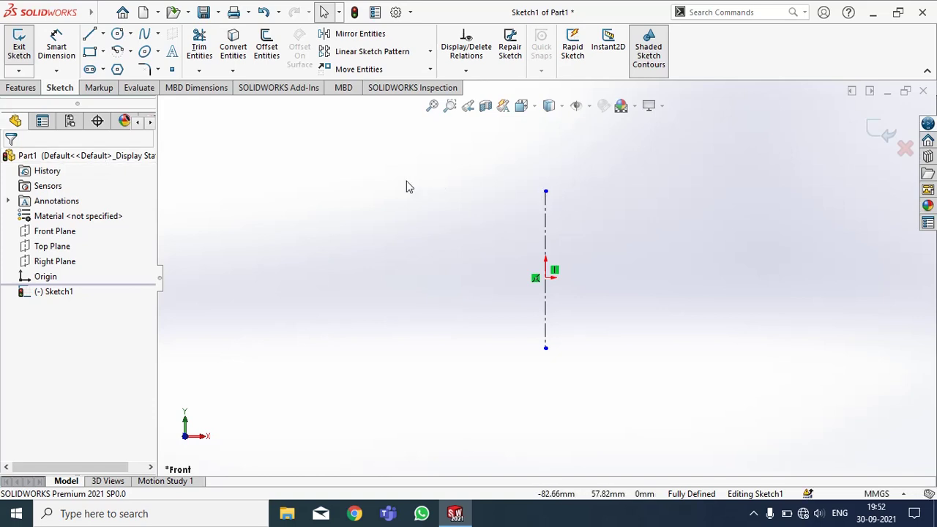
Sketch a closed rectangular profile of lines about 13 mm wide and 93 mm high, about 31 mm to the right of the centerline
left_click(89, 34)
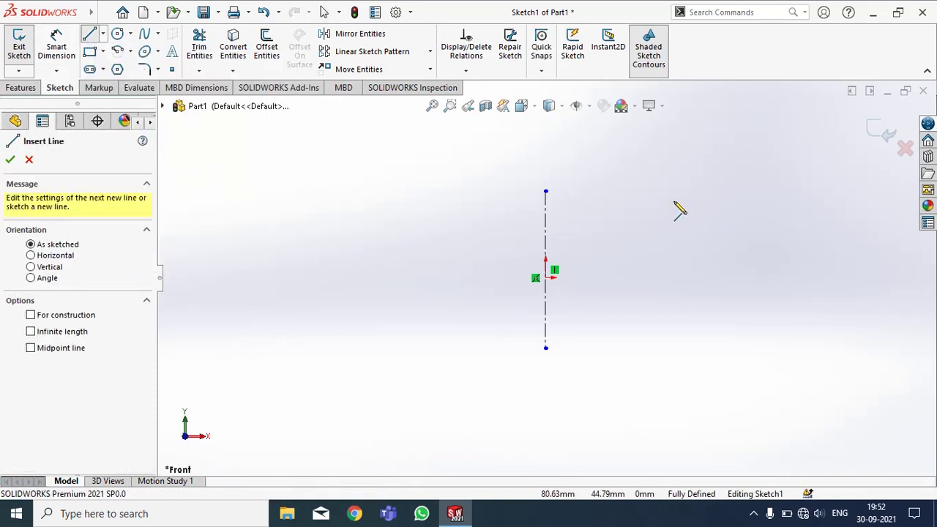
left_click(598, 192)
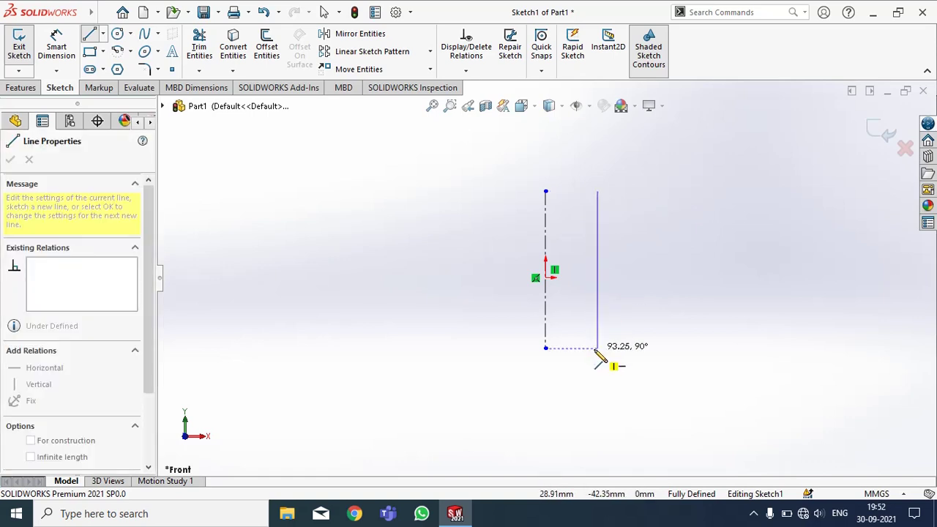
left_click(597, 348)
left_click(618, 348)
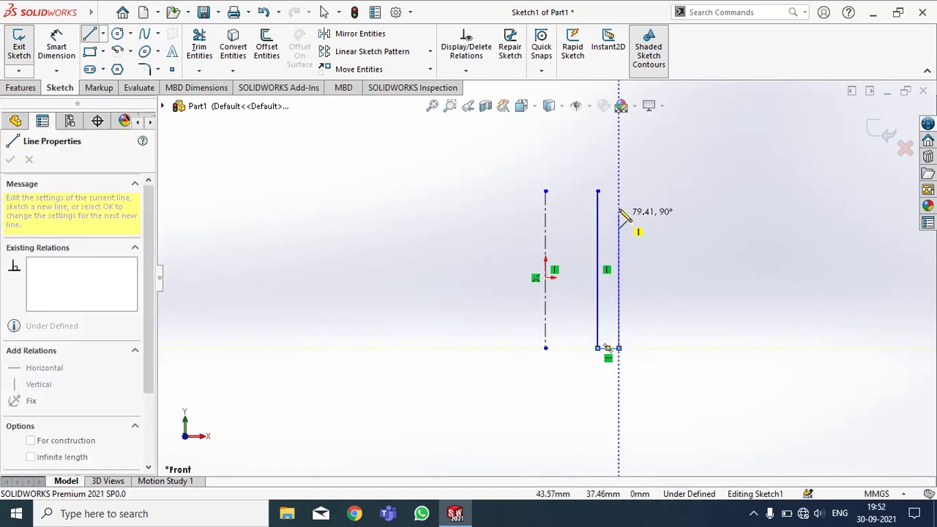
left_click(619, 192)
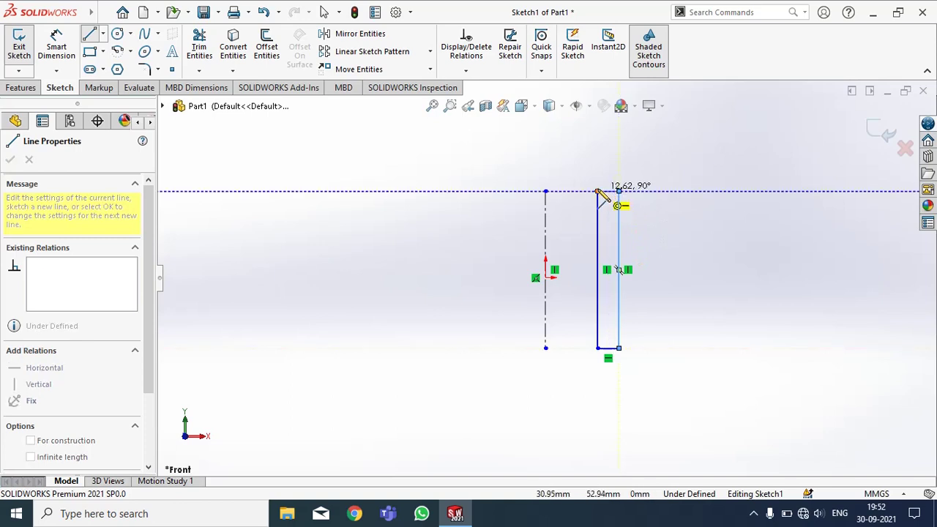
left_click(598, 192)
right_click(661, 209)
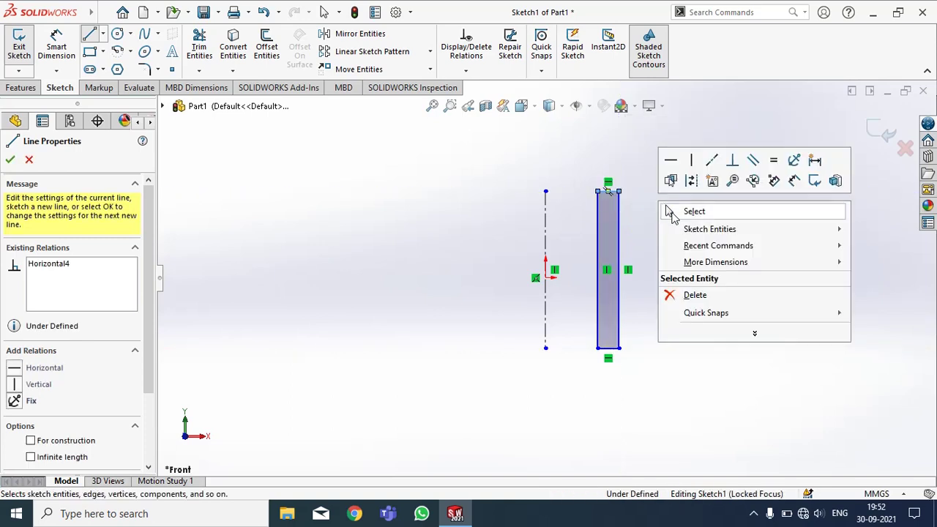
left_click(672, 211)
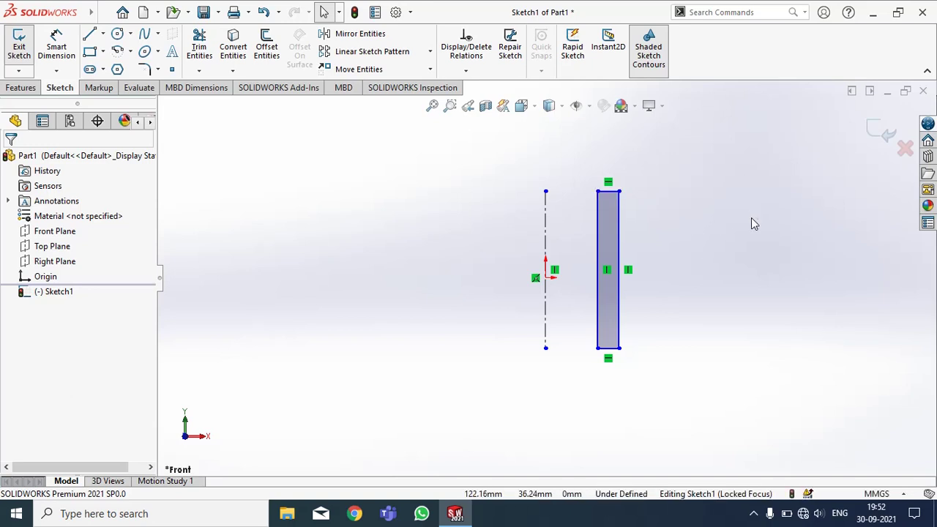
Begin a Revolved Boss/Base of the rectangular profile about the vertical centerline and inspect its preview
left_click(33, 87)
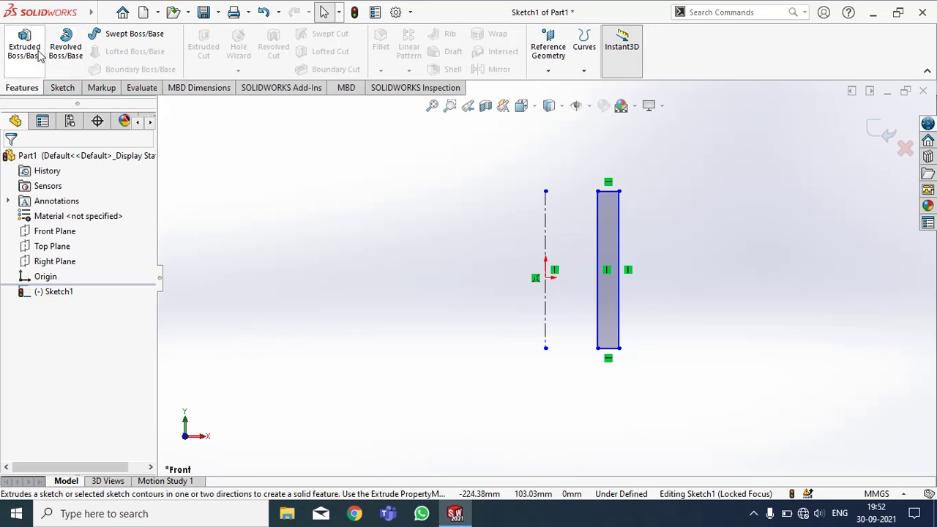
left_click(64, 50)
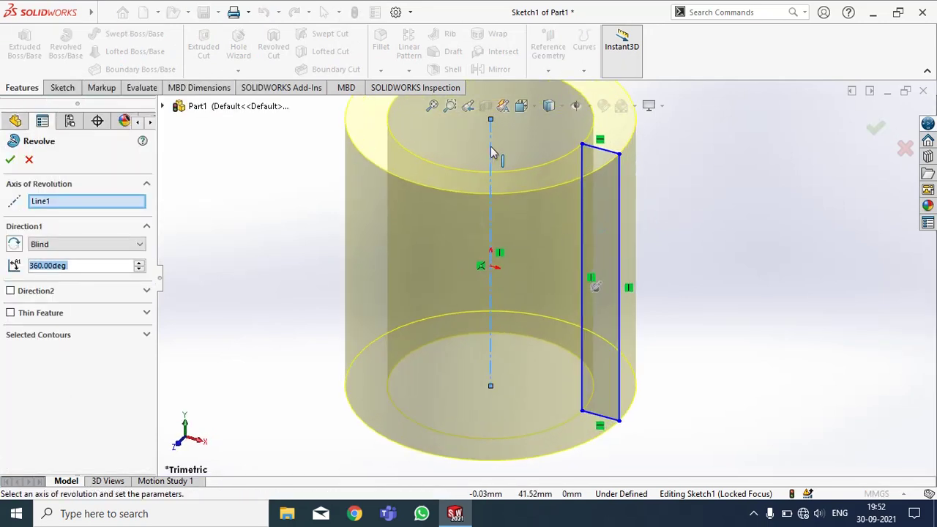
middle_click_drag(707, 326, 462, 180)
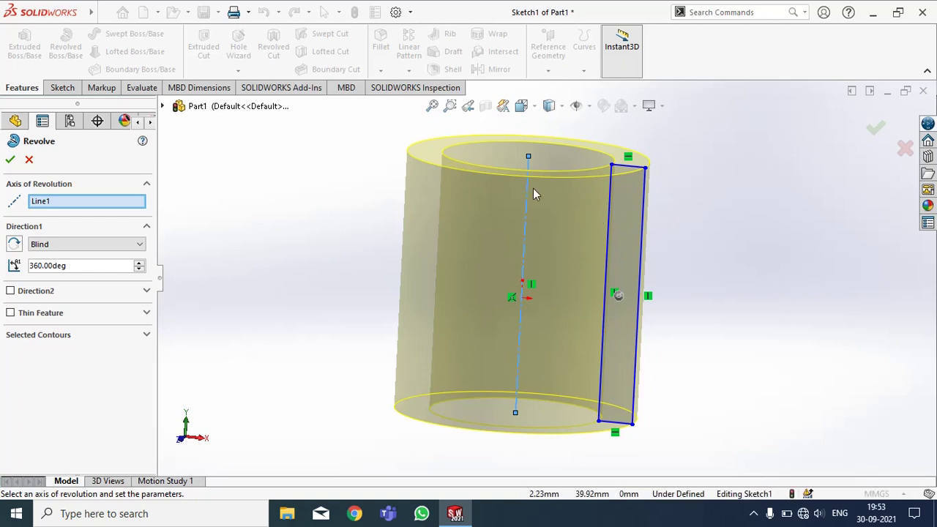
Try the short upper edge of the profile as the axis of revolution in place of the centerline
left_click(87, 205)
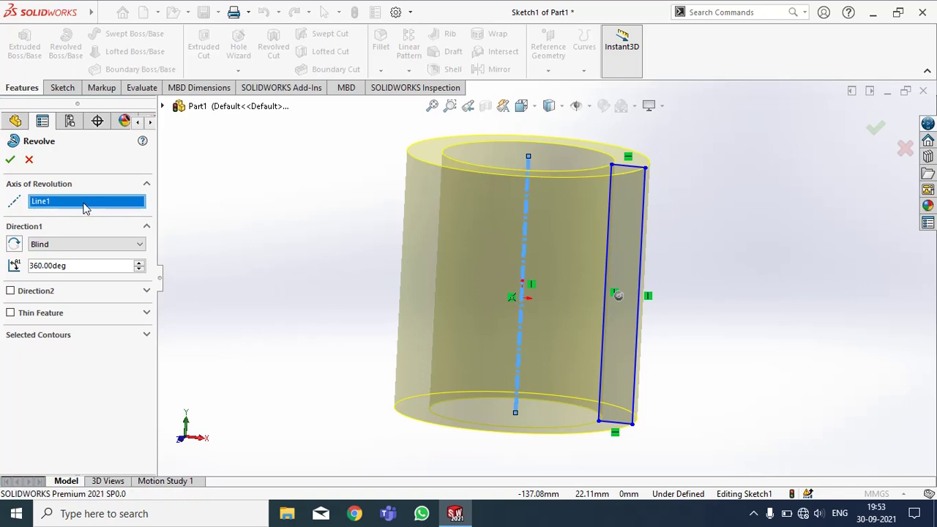
right_click(101, 207)
left_click(117, 229)
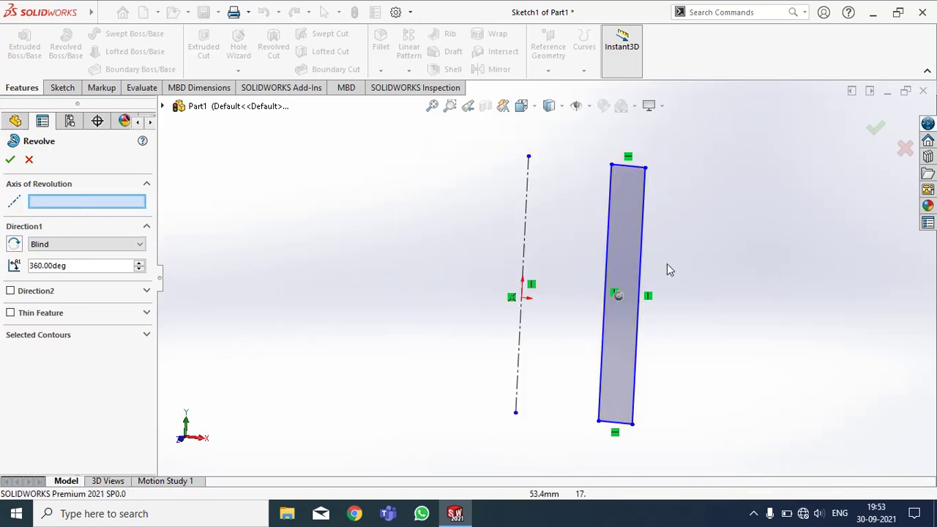
left_click(629, 167)
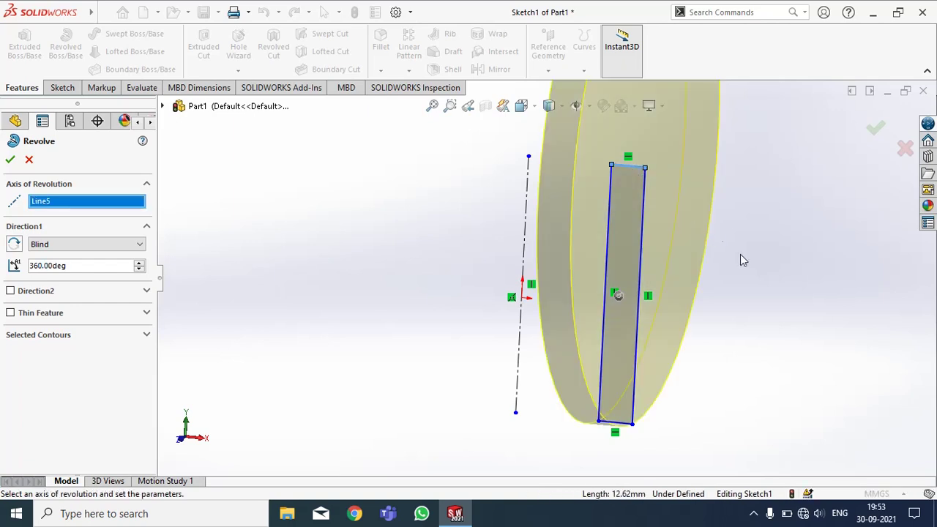
scroll(764, 299, "up", 3)
middle_click_drag(637, 236, 622, 209)
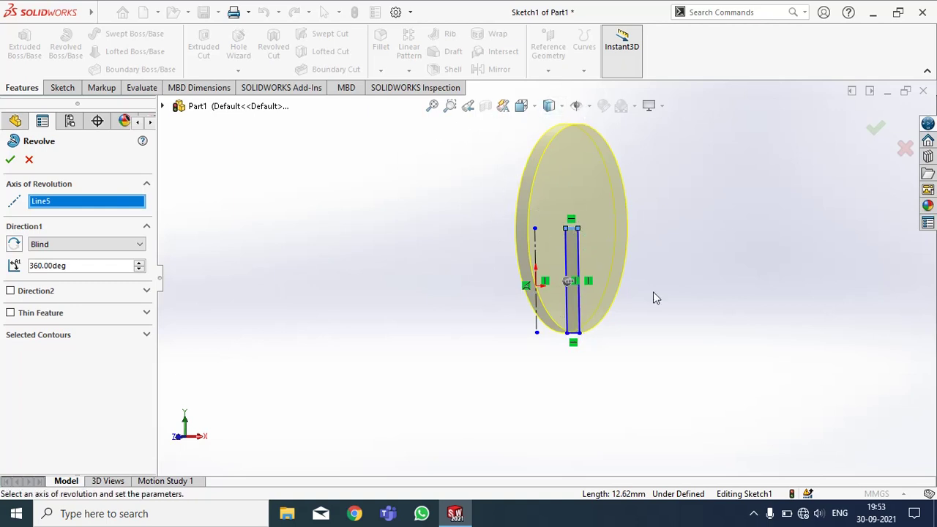
middle_click_drag(672, 282, 699, 275)
Set the axis of revolution back to the vertical centerline
right_click(78, 203)
left_click(90, 208)
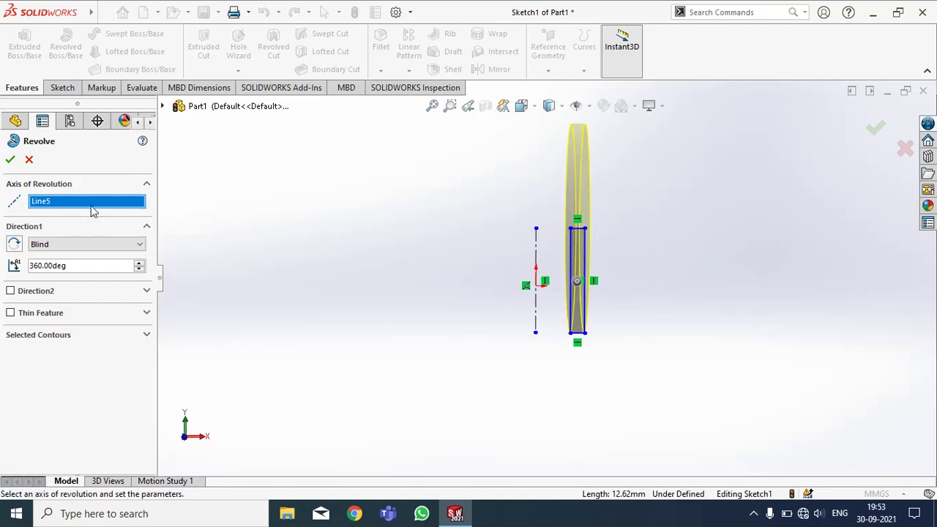
left_click(536, 249)
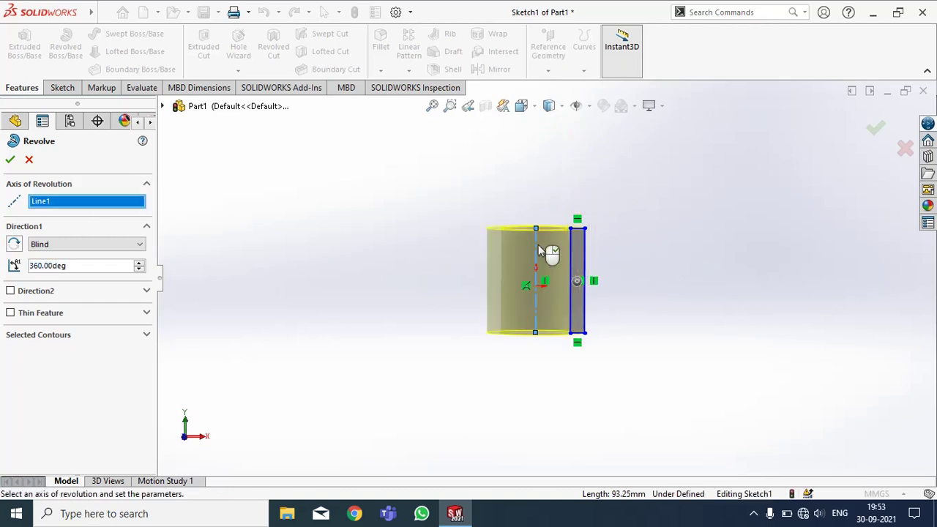
middle_click_drag(658, 255, 652, 309)
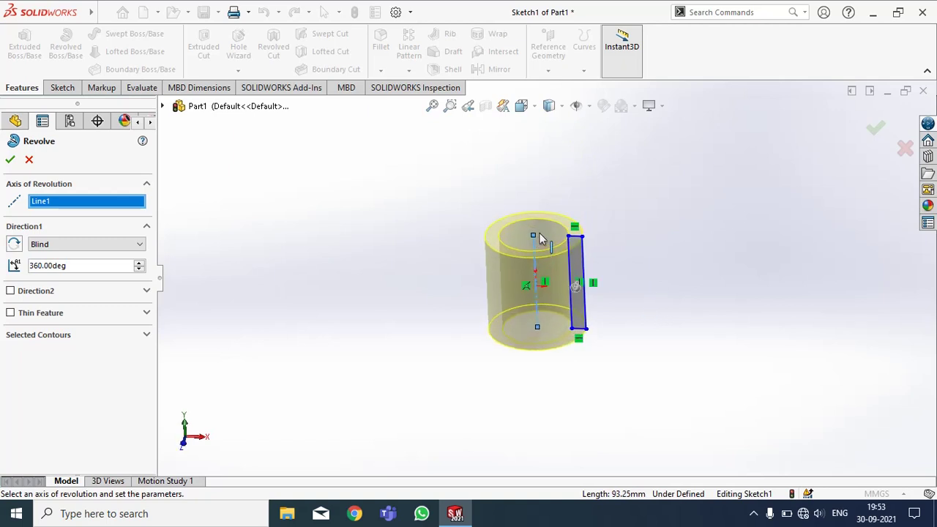
scroll(538, 236, "down", 2)
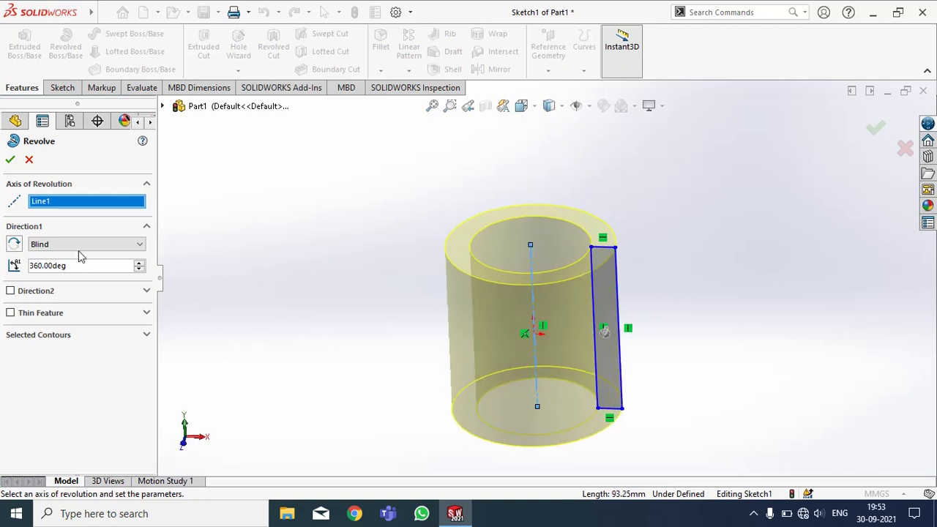
Try revolve angles of 180, 45 and 360 degrees with the Blind end condition
left_click(141, 249)
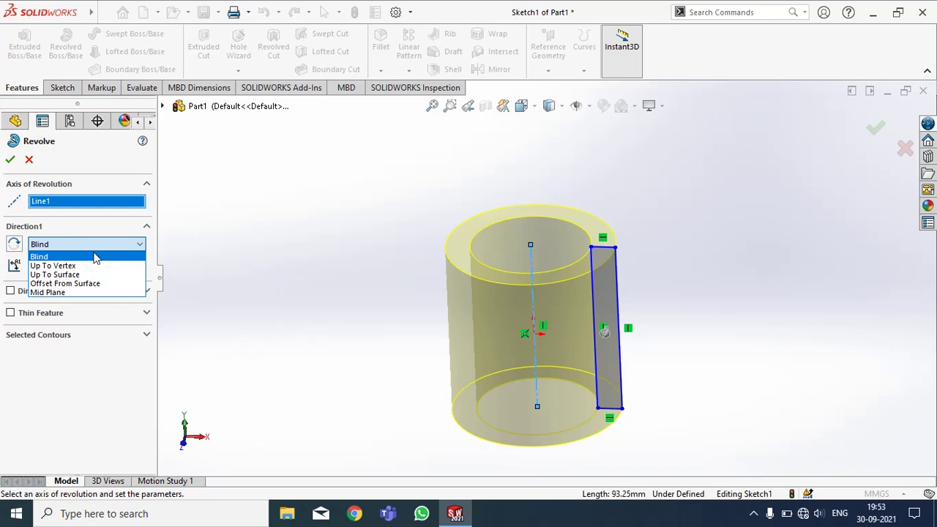
left_click(176, 268)
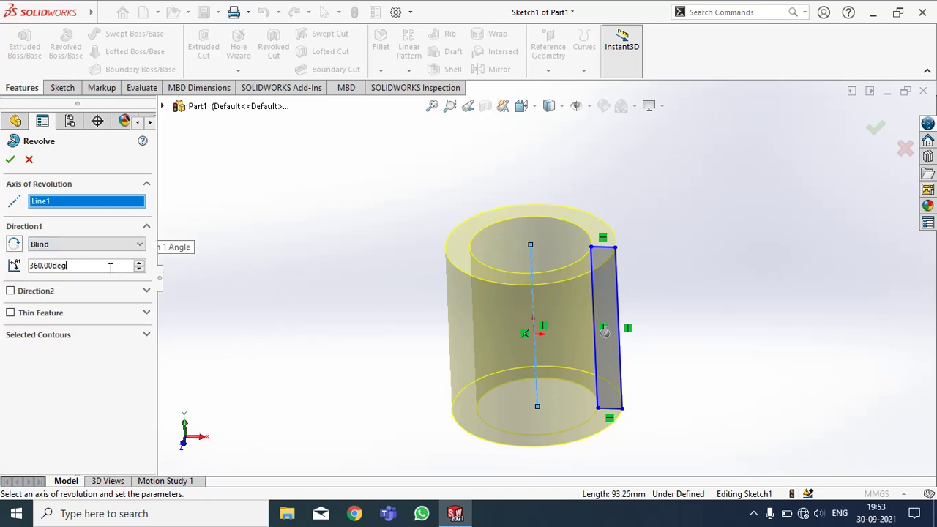
left_click_drag(117, 268, 2, 262)
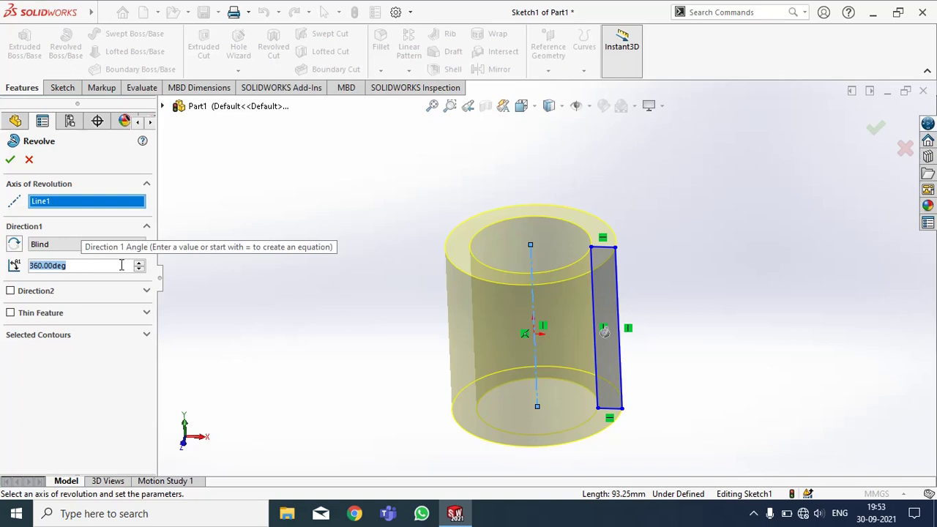
type("180")
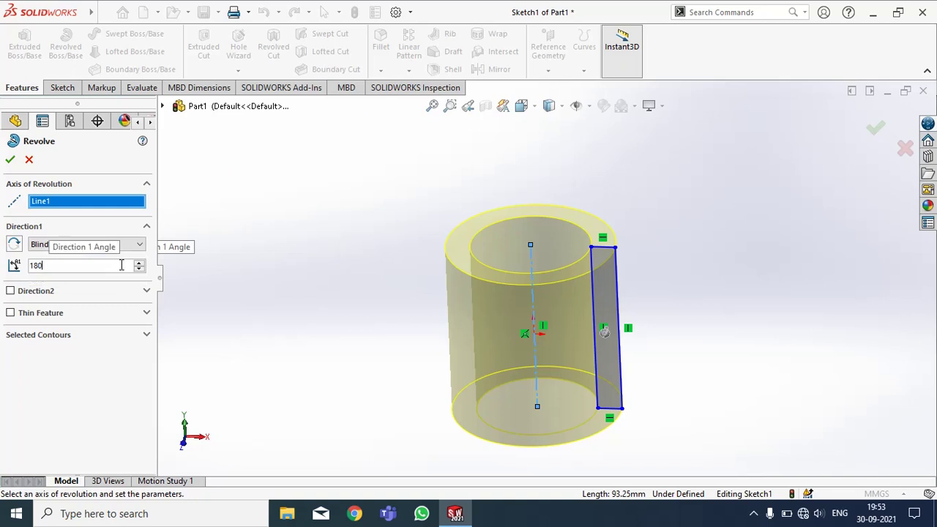
key("Return")
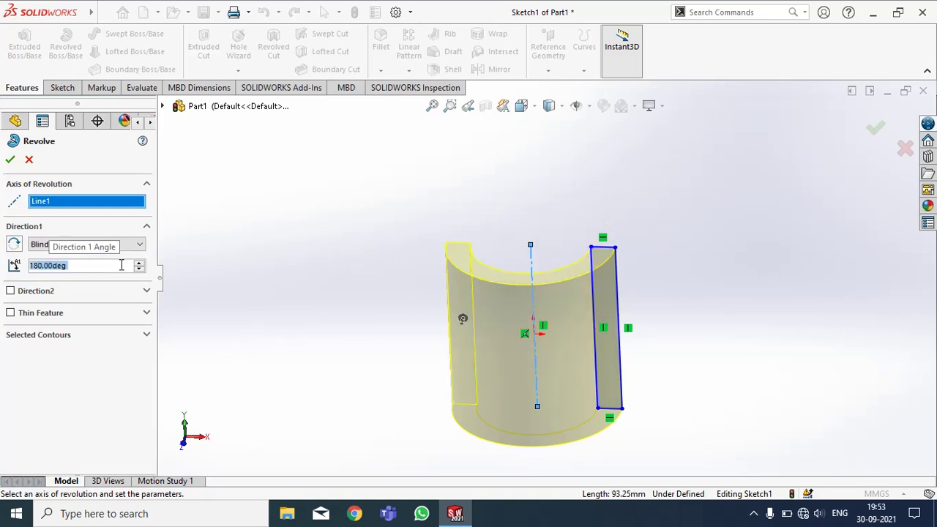
type("45")
key("Return")
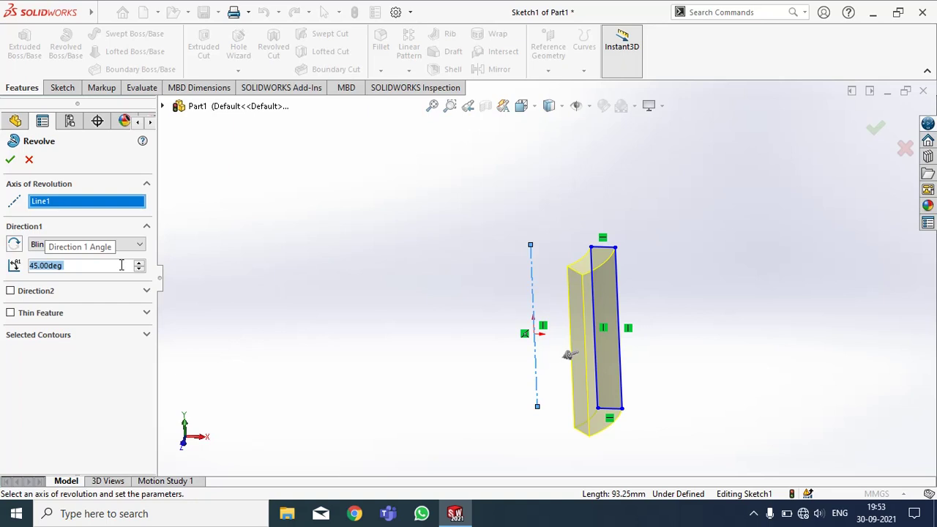
type("360")
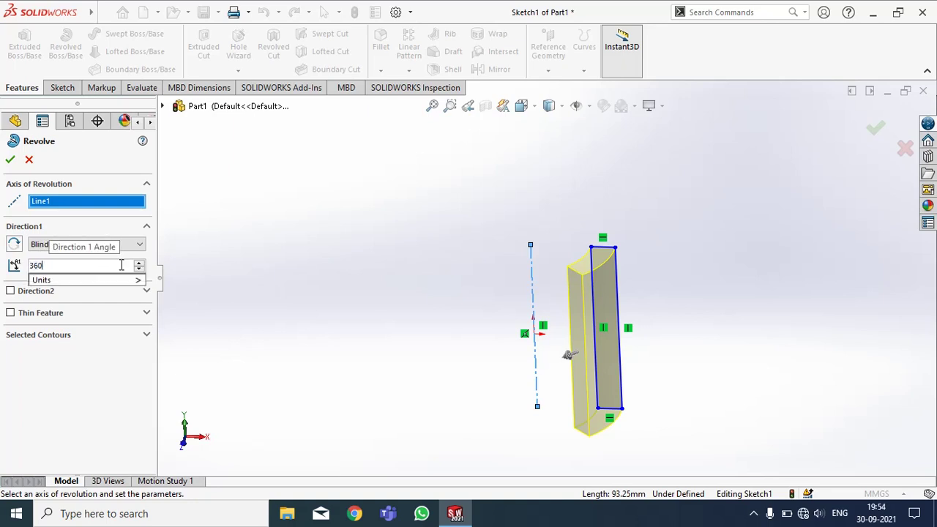
key("Return")
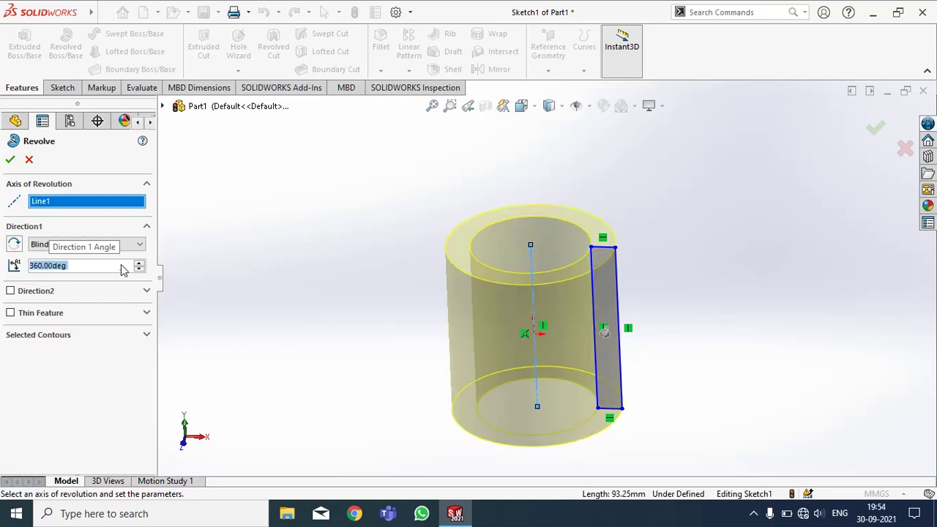
Change the revolve's end condition to Mid Plane and set its angle to 180 degrees
left_click(137, 246)
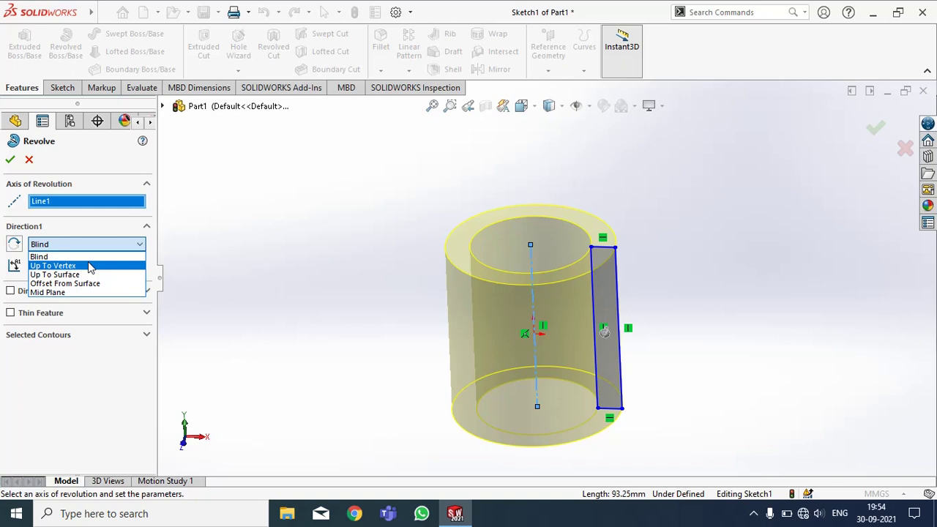
left_click(58, 292)
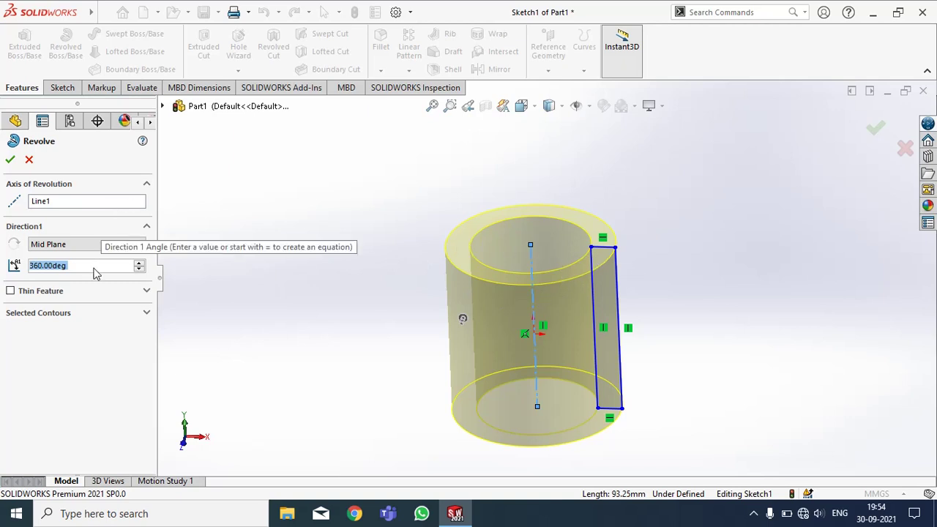
type("180")
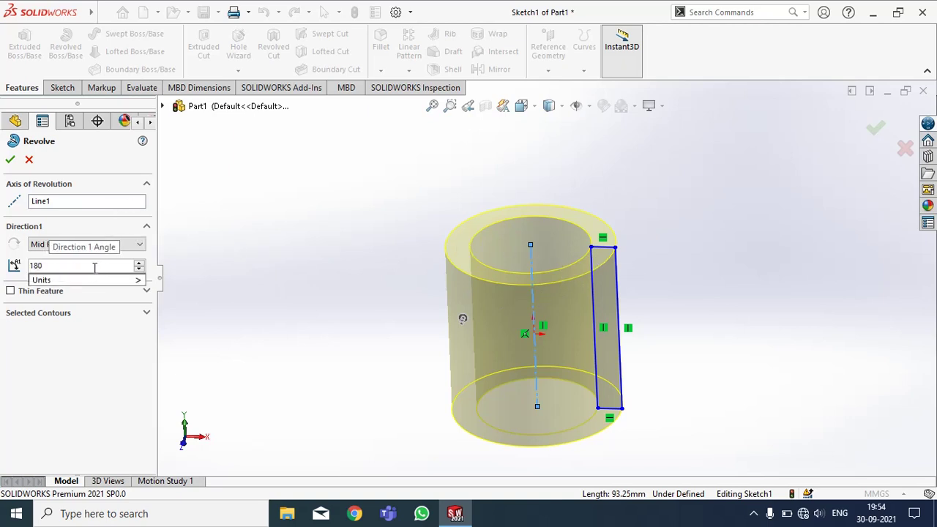
key("Return")
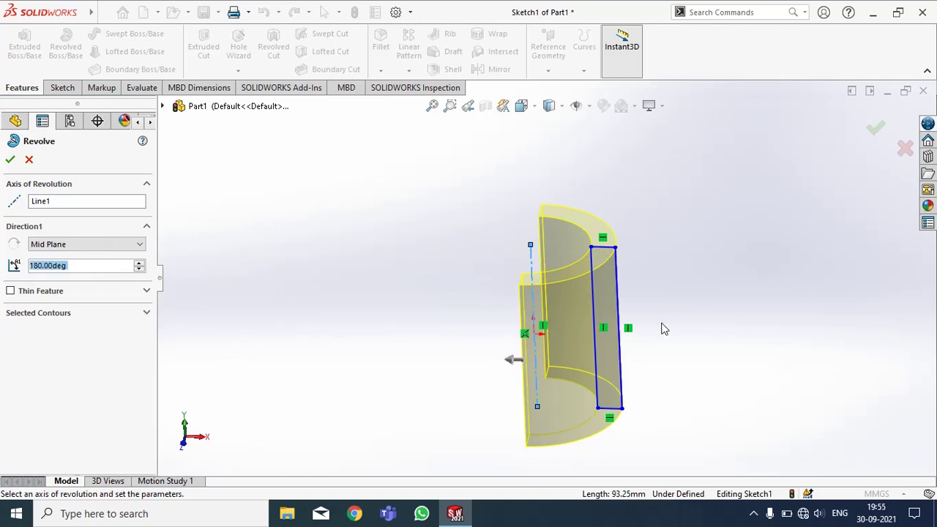
middle_click_drag(657, 327, 611, 335)
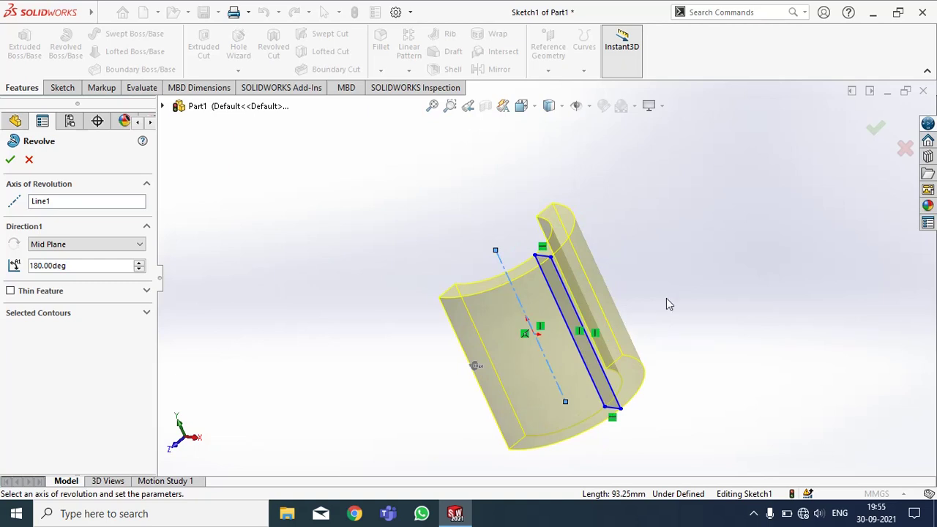
Try Mid Plane revolve angles of 45 and 360 degrees and inspect the preview
middle_click_drag(668, 355, 711, 320)
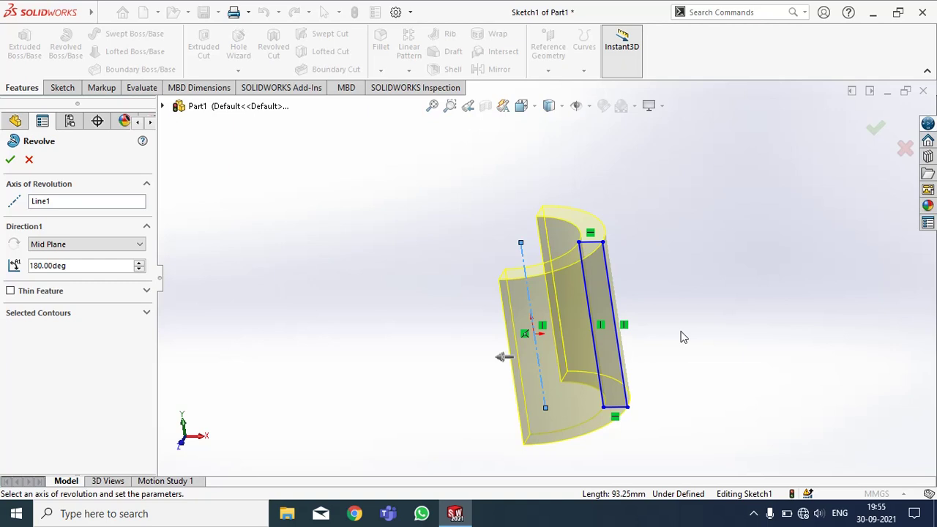
middle_click_drag(679, 333, 693, 312)
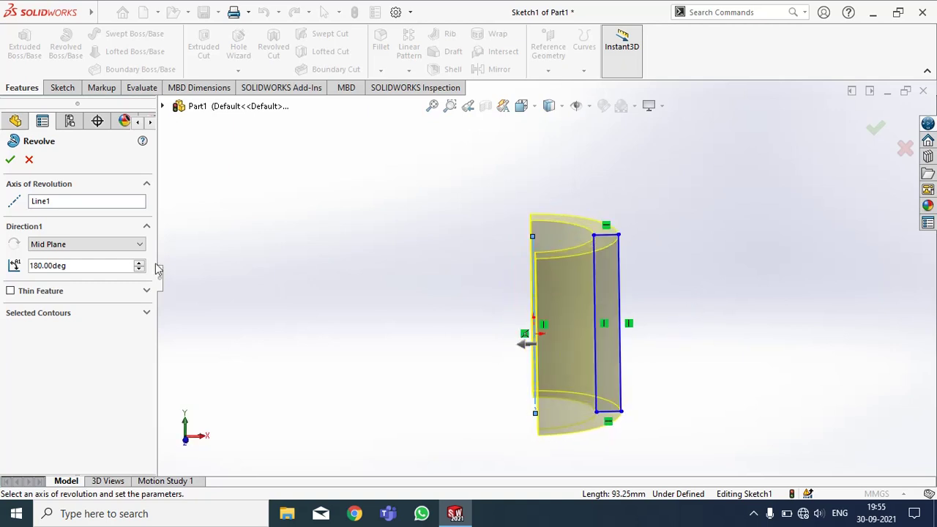
left_click(81, 270)
type("45")
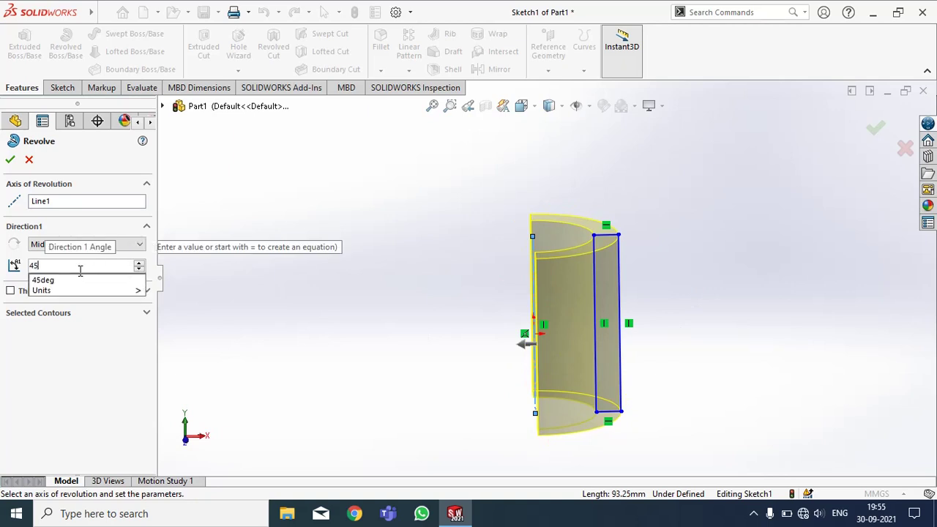
key("Return")
mouse_move(697, 300)
middle_mouse_down()
mouse_move(695, 403)
mouse_move(621, 295)
mouse_move(647, 396)
mouse_move(638, 318)
mouse_move(629, 337)
middle_mouse_up()
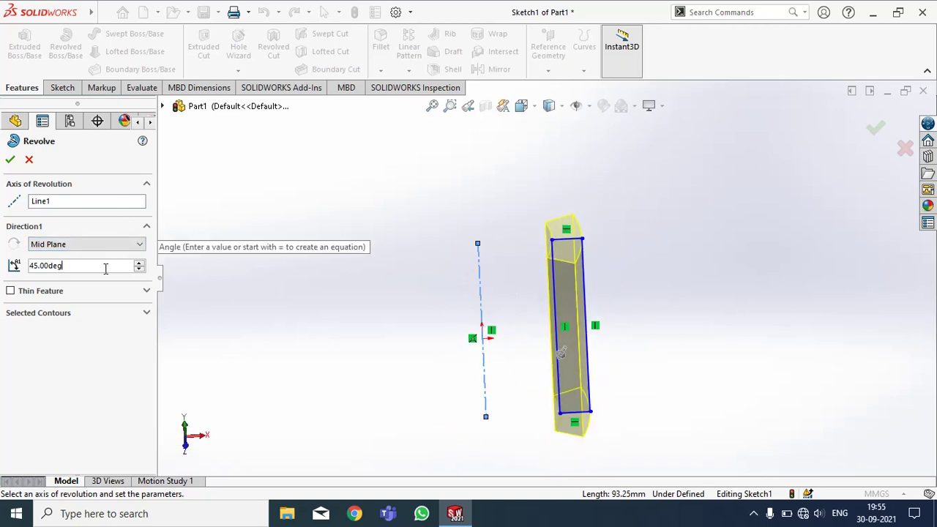
left_click(104, 271)
type("360")
key("Return")
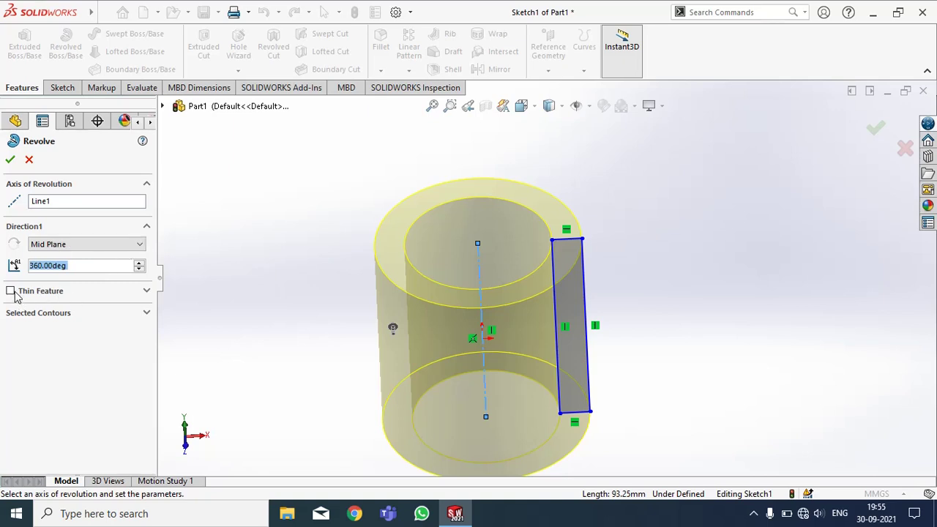
Enable the Thin Feature option for the revolve and inspect its walls from the side and along the axis
left_click(146, 293)
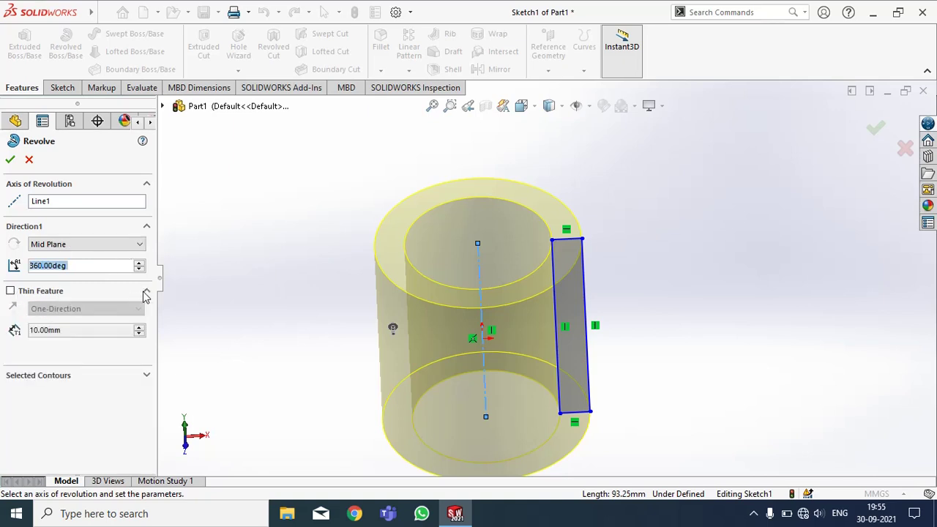
left_click(11, 291)
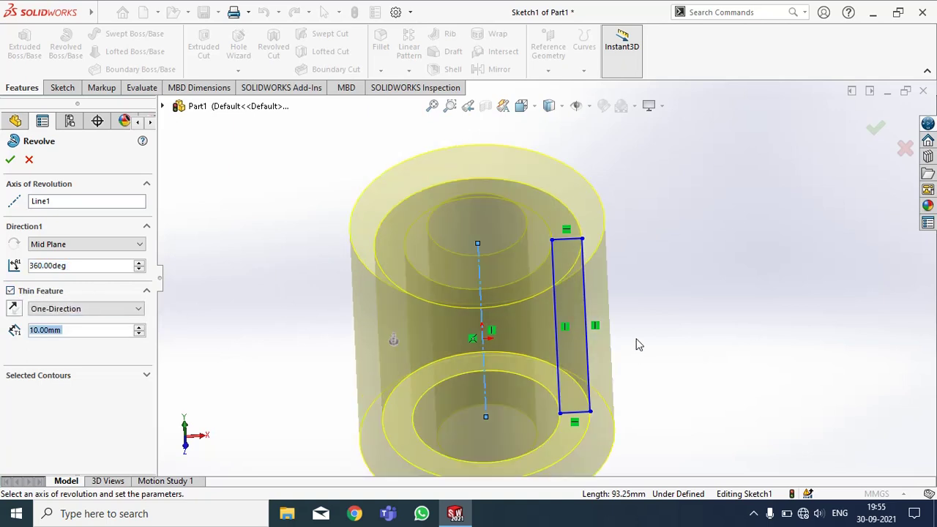
middle_click_drag(637, 345, 627, 253)
scroll(613, 320, "up", 2)
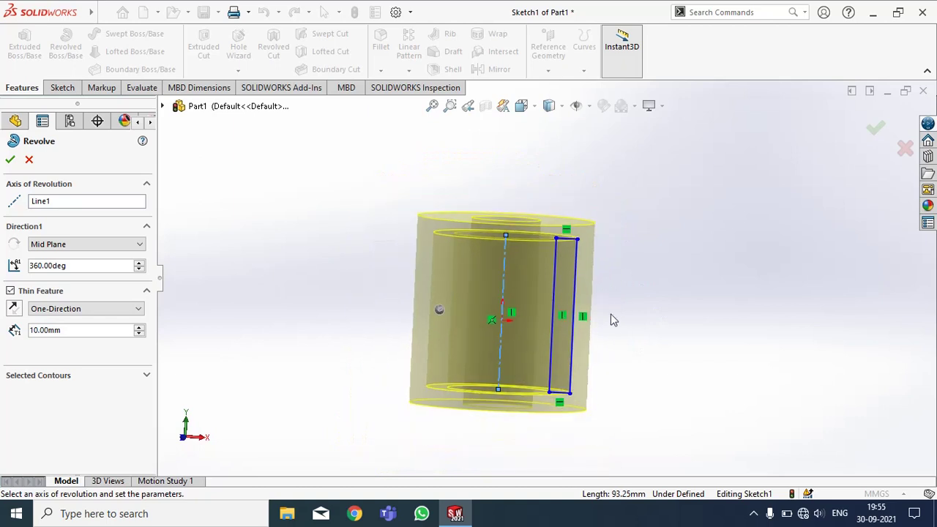
mouse_move(615, 353)
middle_mouse_down()
mouse_move(558, 347)
mouse_move(528, 272)
mouse_move(601, 335)
middle_mouse_up()
middle_click_drag(614, 377, 589, 327)
scroll(464, 329, "down", 4)
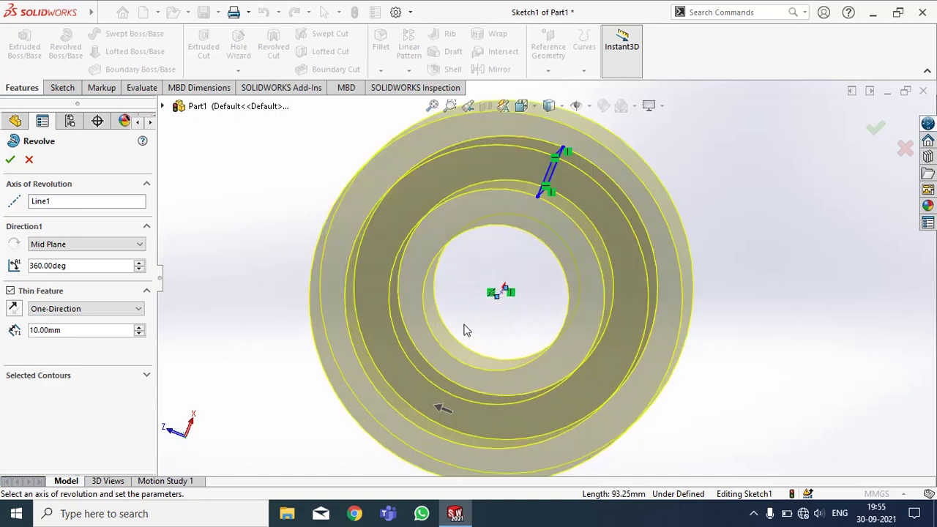
middle_click_drag(751, 397, 585, 347)
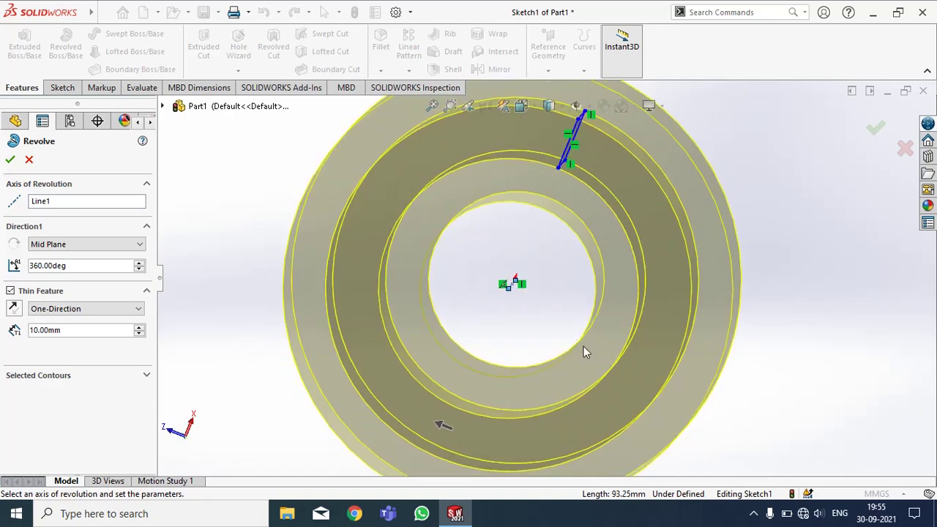
scroll(577, 341, "up", 2)
mouse_move(670, 372)
middle_mouse_down()
mouse_move(677, 387)
mouse_move(685, 375)
middle_mouse_up()
mouse_move(685, 238)
middle_mouse_down()
mouse_move(690, 385)
mouse_move(726, 447)
mouse_move(764, 387)
mouse_move(749, 398)
mouse_move(751, 448)
middle_mouse_up()
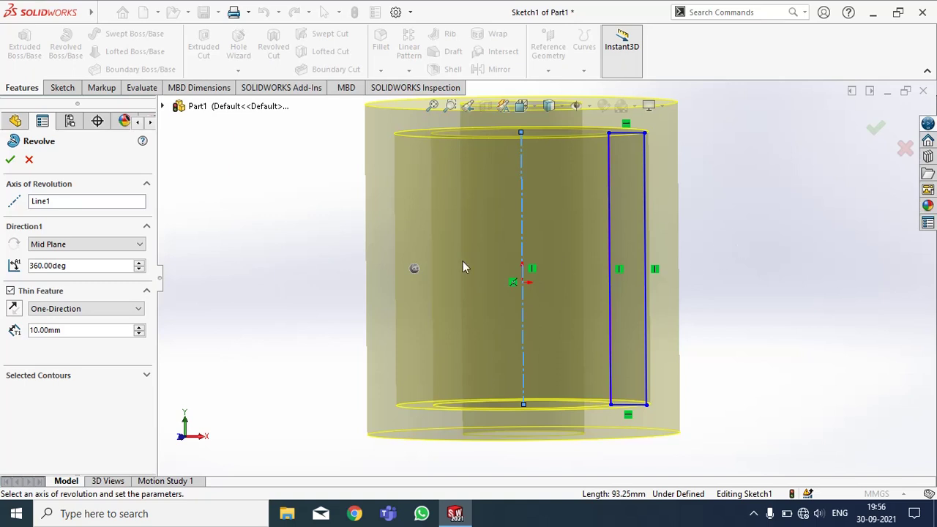
Try a thin feature thickness of 2 mm and inspect the walls up close
left_click(66, 332)
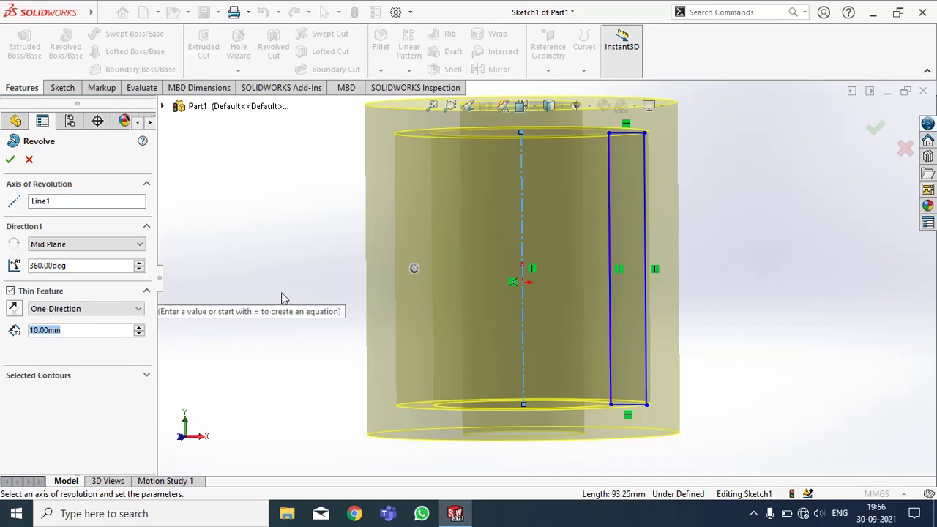
type("2")
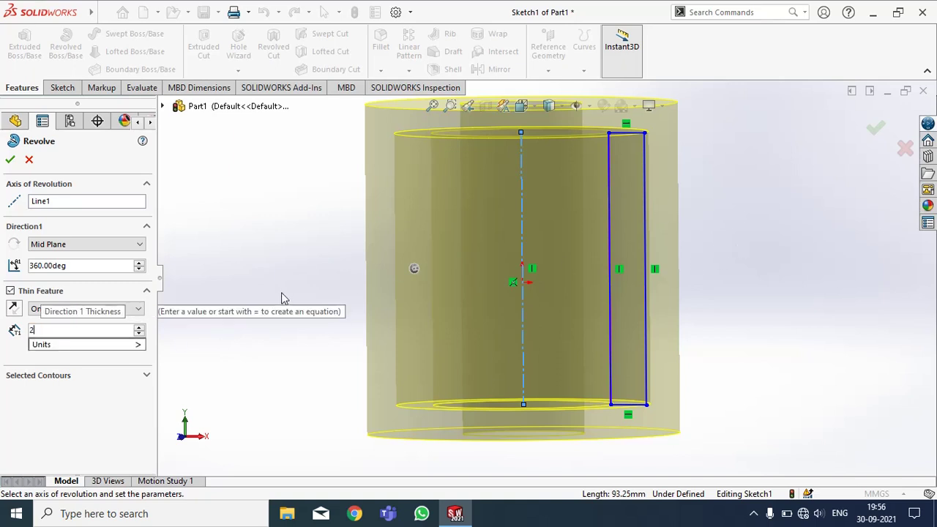
key("Return")
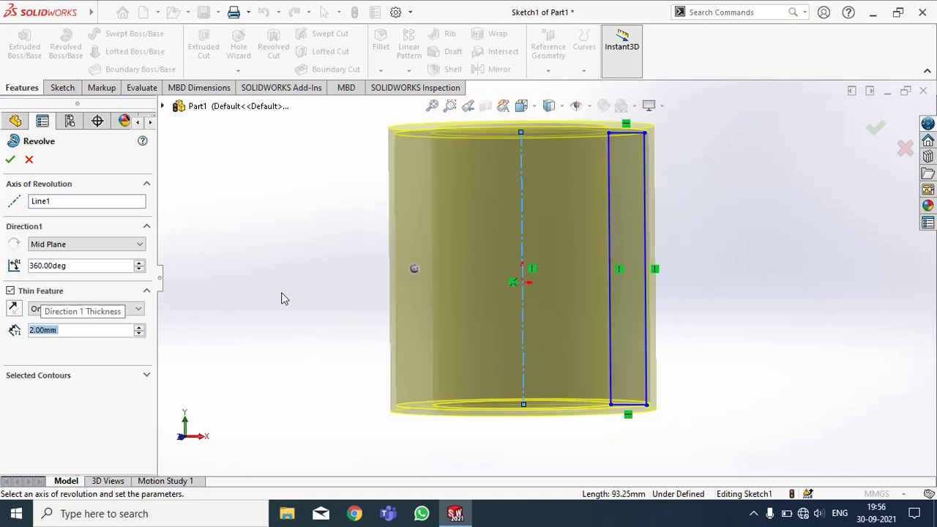
middle_click_drag(668, 437, 662, 233)
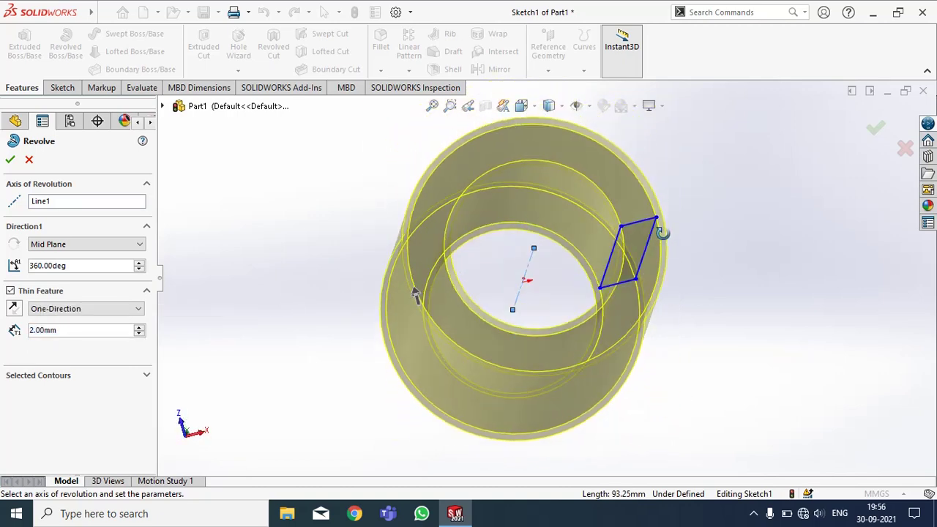
scroll(411, 288, "down", 3)
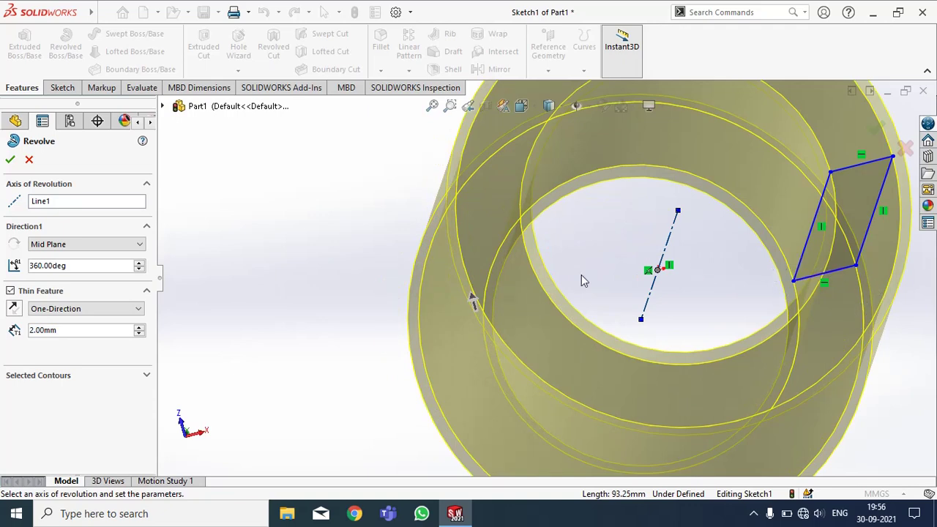
Try a thin feature thickness of 30 mm and view the preview along the revolve axis
left_click(72, 331)
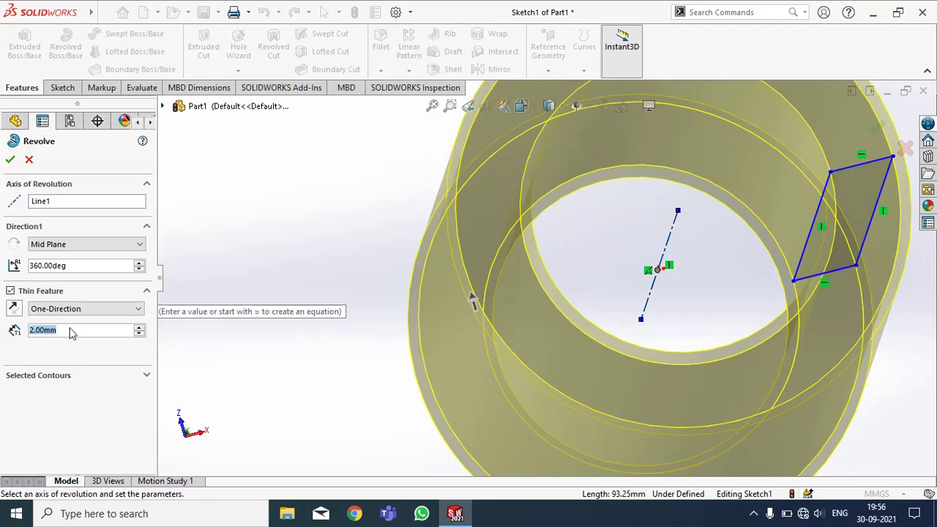
type("30")
key("Return")
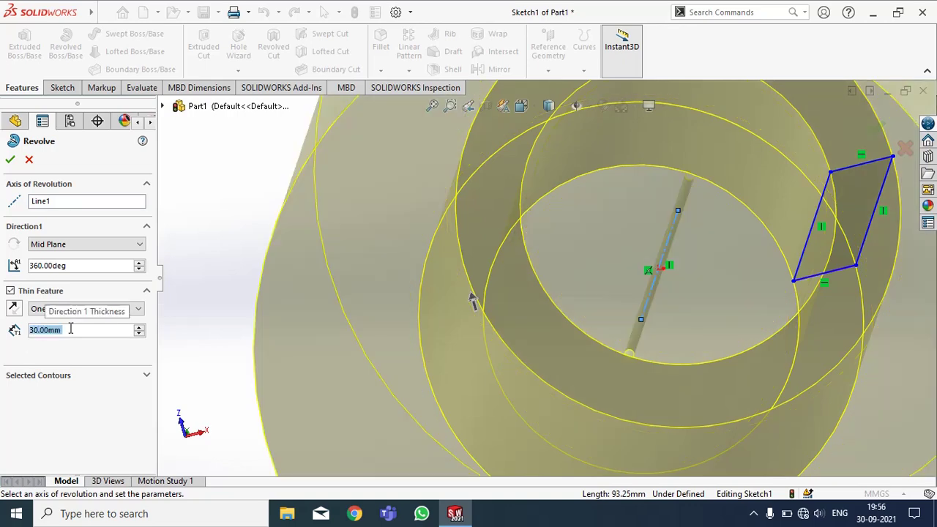
middle_click_drag(675, 345, 682, 312)
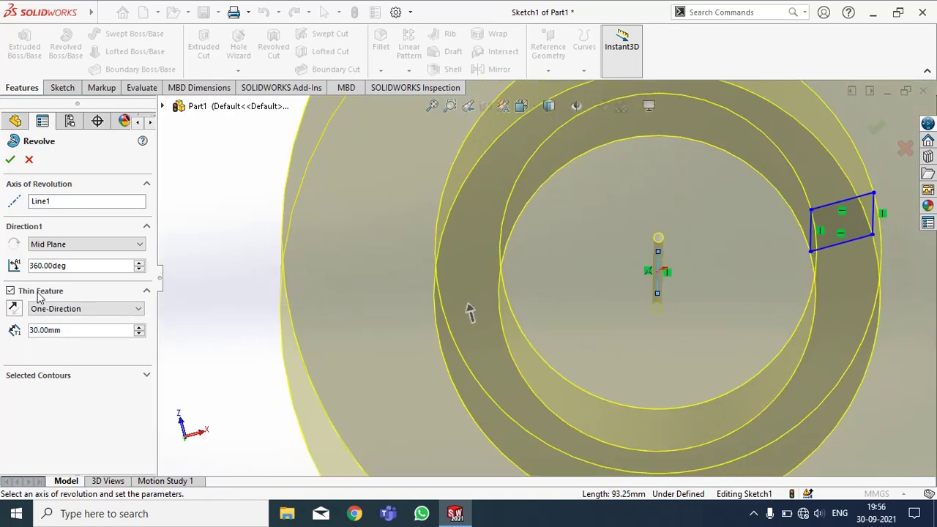
Set the thin feature thickness back to 10 mm and inspect the whole preview
left_click(76, 334)
type("10")
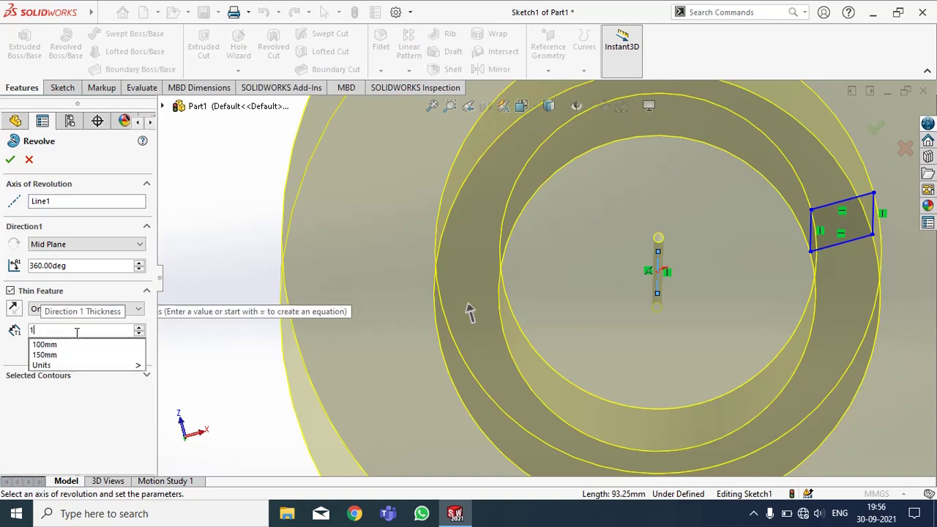
key("Return")
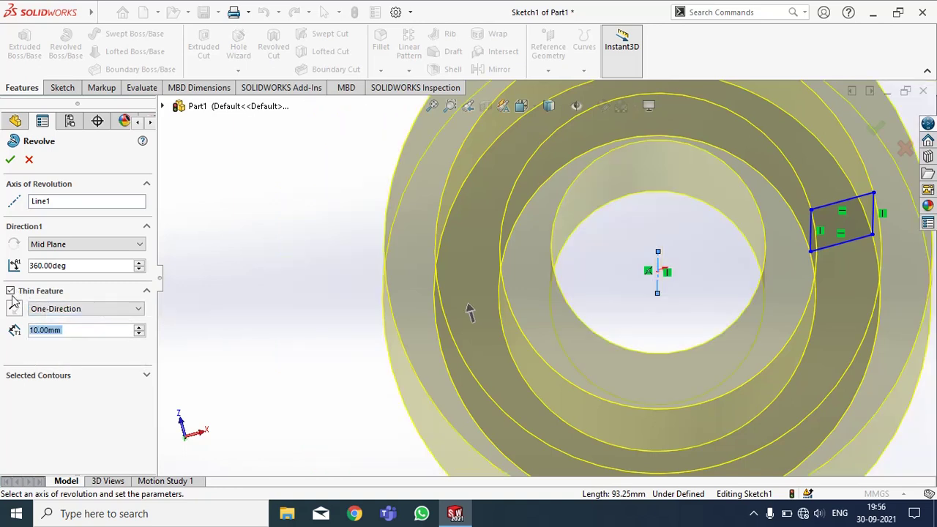
scroll(592, 249, "up", 5)
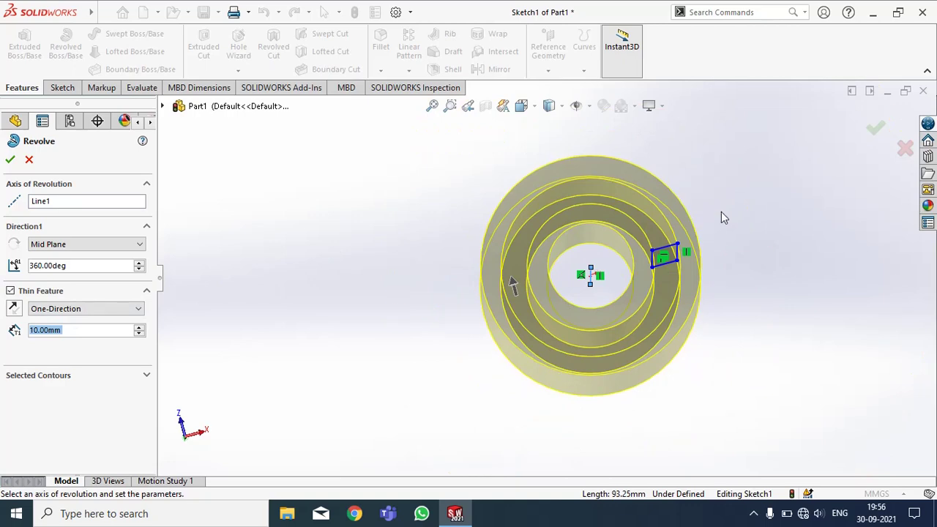
mouse_move(722, 215)
middle_mouse_down()
mouse_move(722, 412)
mouse_move(713, 253)
mouse_move(734, 273)
mouse_move(742, 265)
mouse_move(694, 288)
mouse_move(616, 292)
middle_mouse_up()
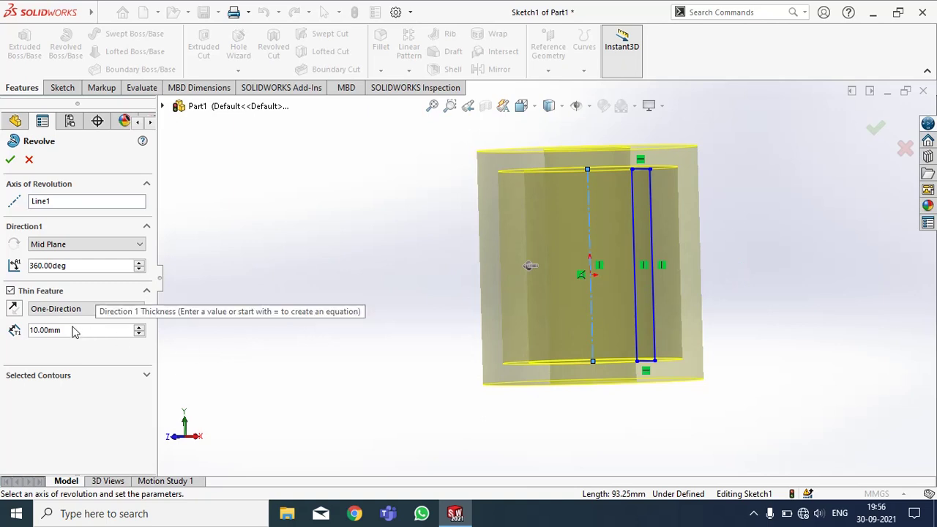
Turn off the Thin Feature option and leave the revolve without creating it, returning to the sketch
left_click(10, 291)
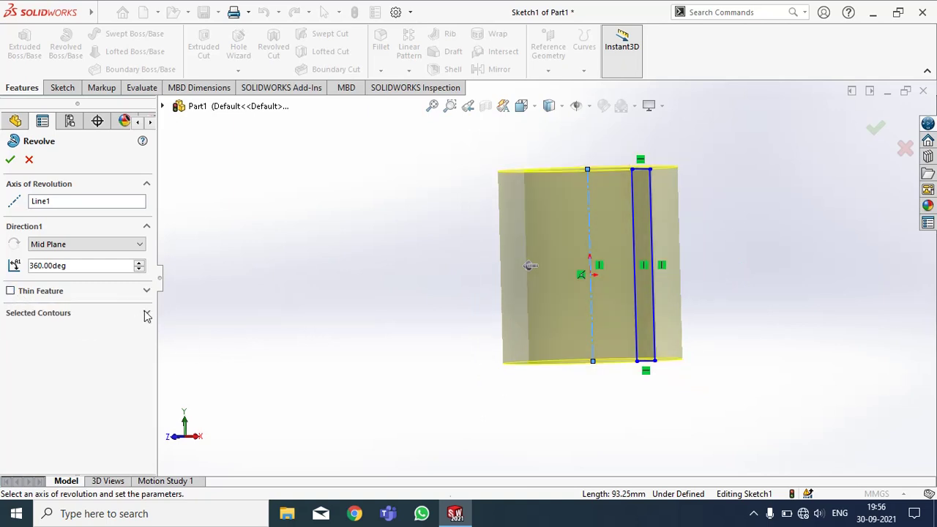
left_click(145, 313)
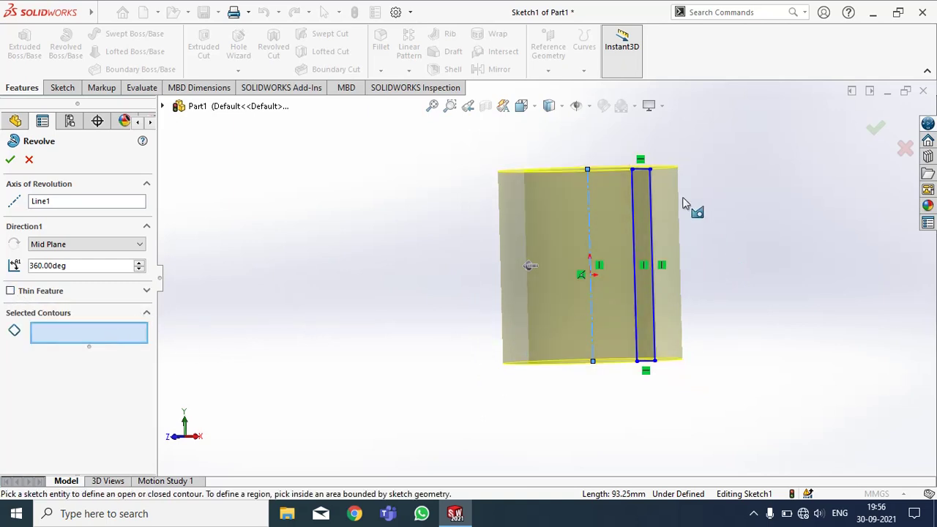
scroll(658, 235, "down", 3)
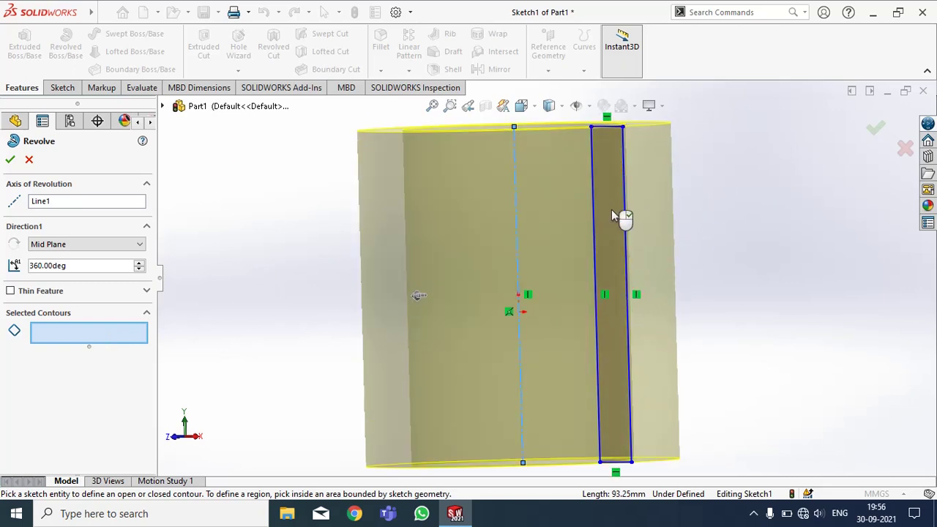
left_click(29, 160)
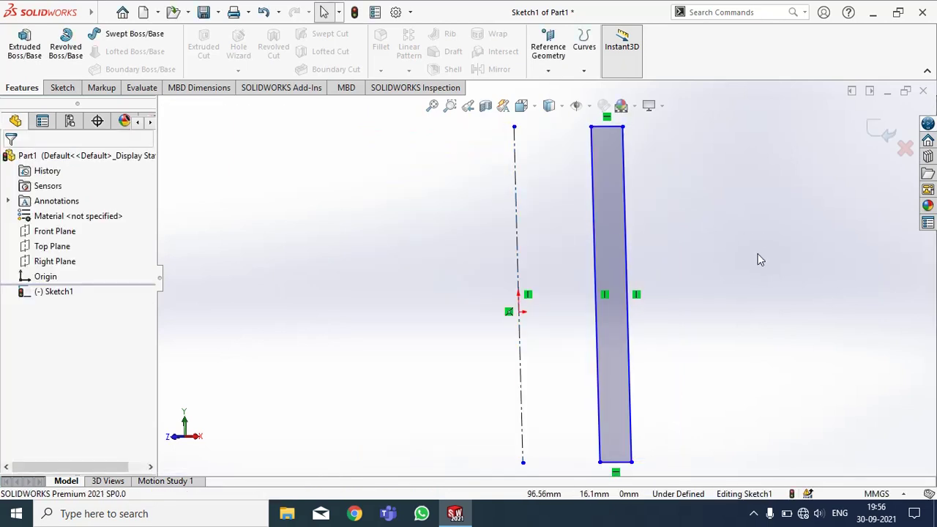
Sketch a horizontal line about 12.6 mm long between the rectangle's two long edges near mid-height, splitting it into two regions
right_click_drag(758, 253, 703, 264)
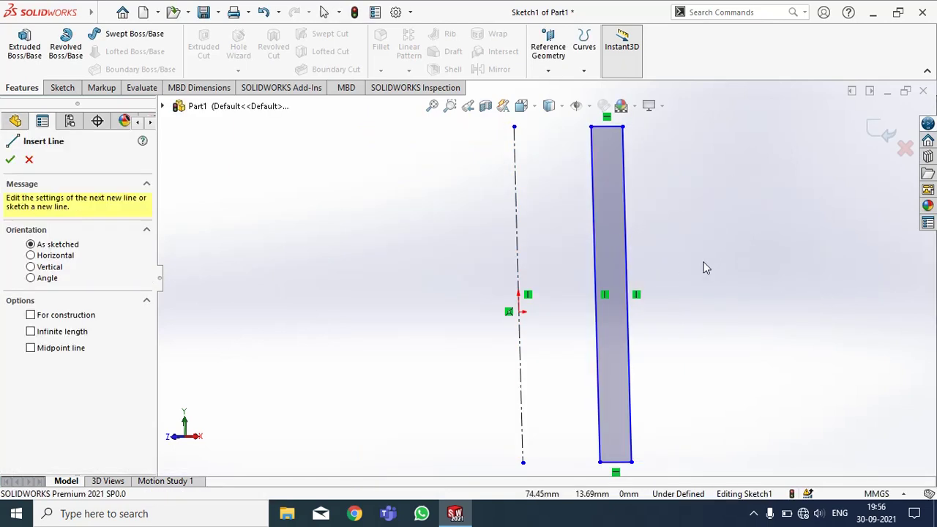
left_click(601, 295)
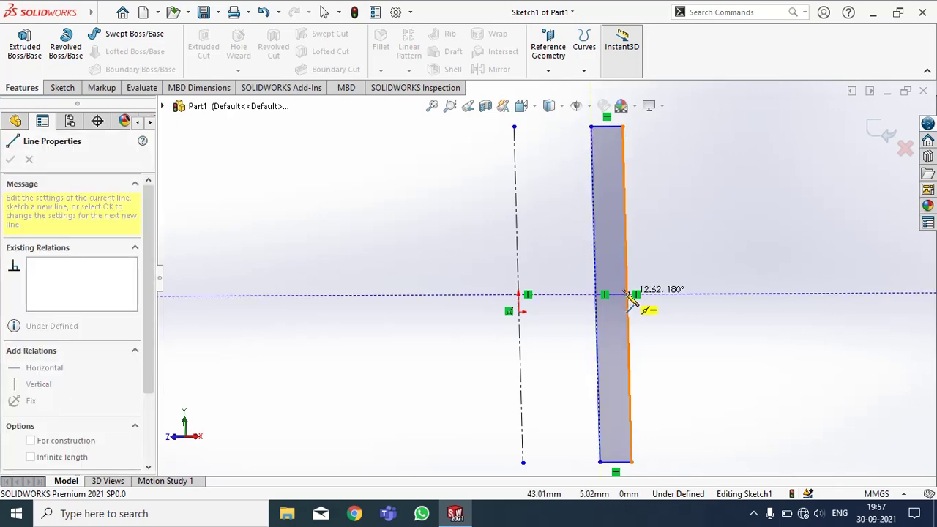
left_click(631, 294)
right_click(704, 250)
left_click(709, 253)
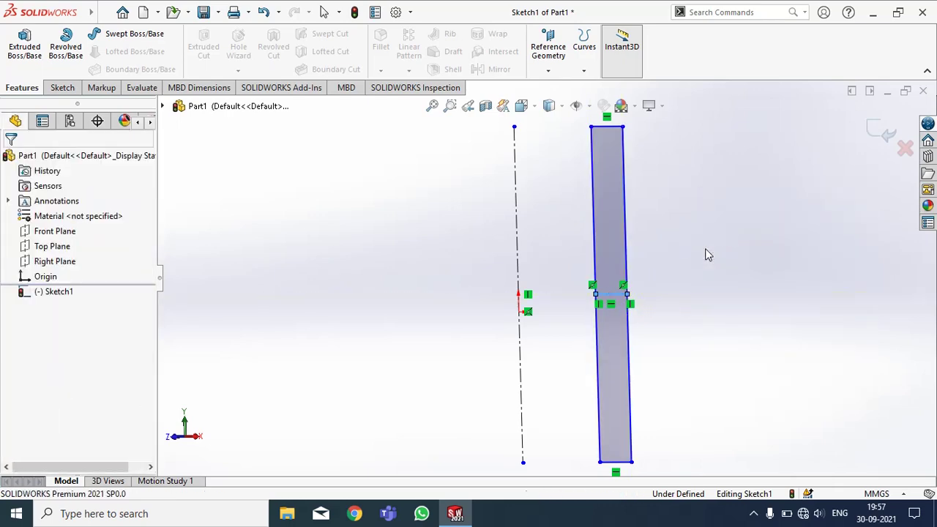
Start a Revolved Boss/Base with Thin Feature off and choose only the rectangle's upper region as its contour
left_click(65, 46)
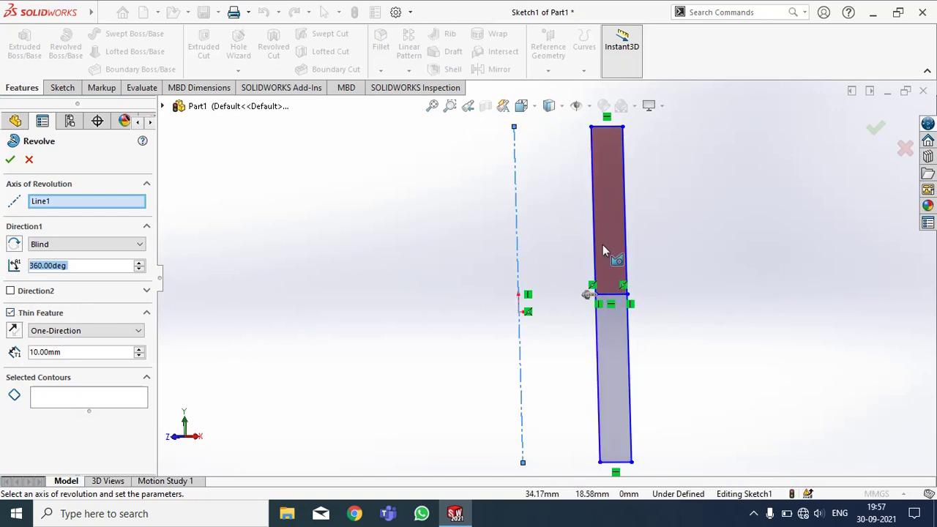
left_click(10, 313)
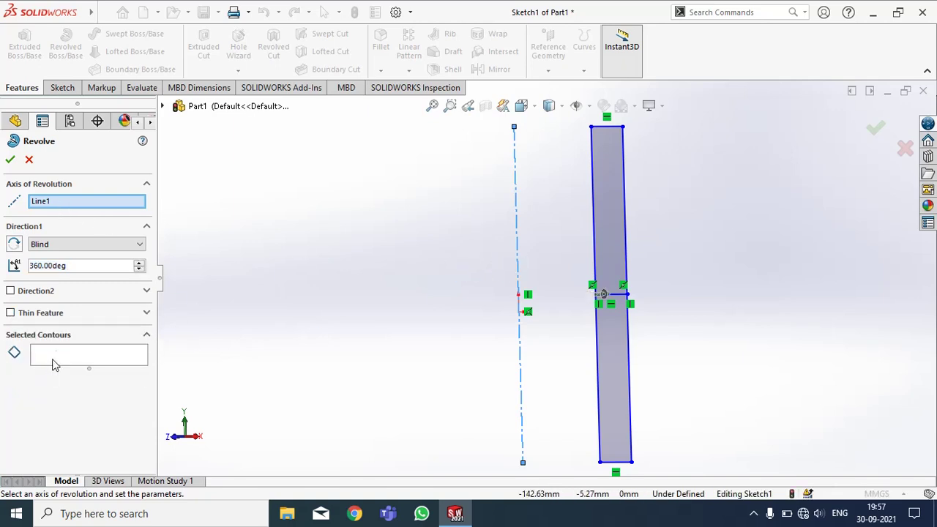
left_click(108, 355)
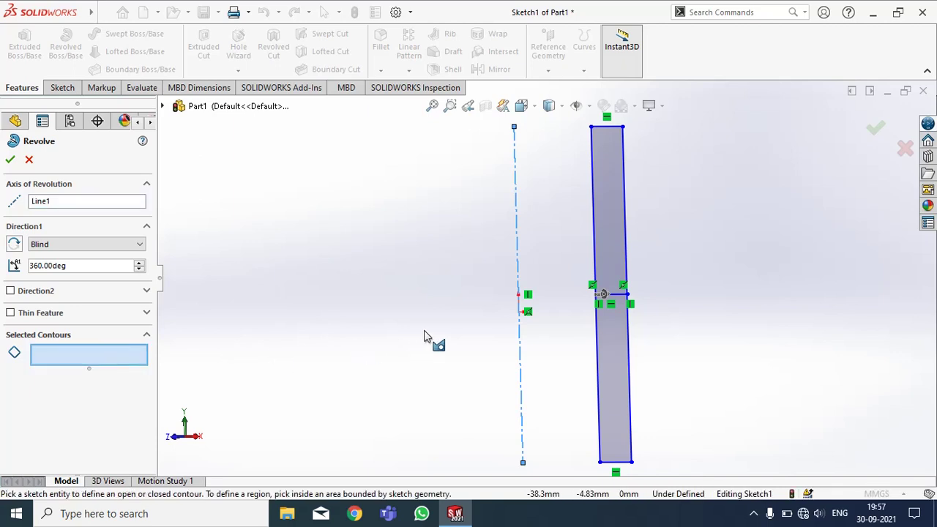
left_click(621, 262)
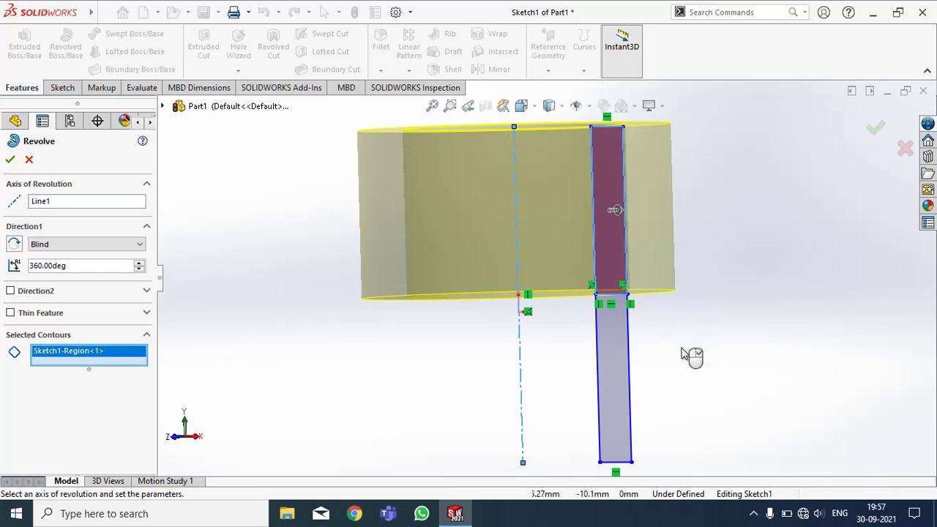
middle_click_drag(690, 356, 736, 323)
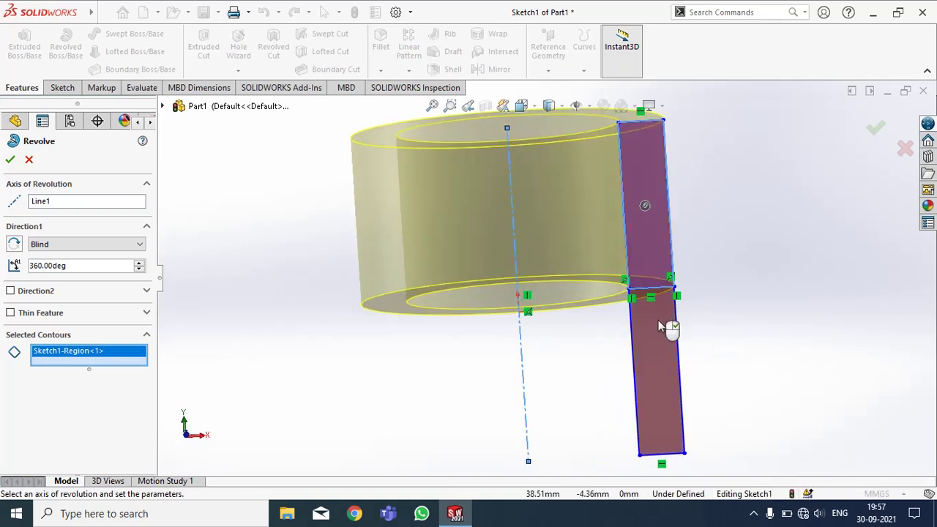
Add the rectangle's lower region to the revolve's selected contours and inspect the full preview
left_click(658, 320)
middle_click_drag(741, 339, 731, 347)
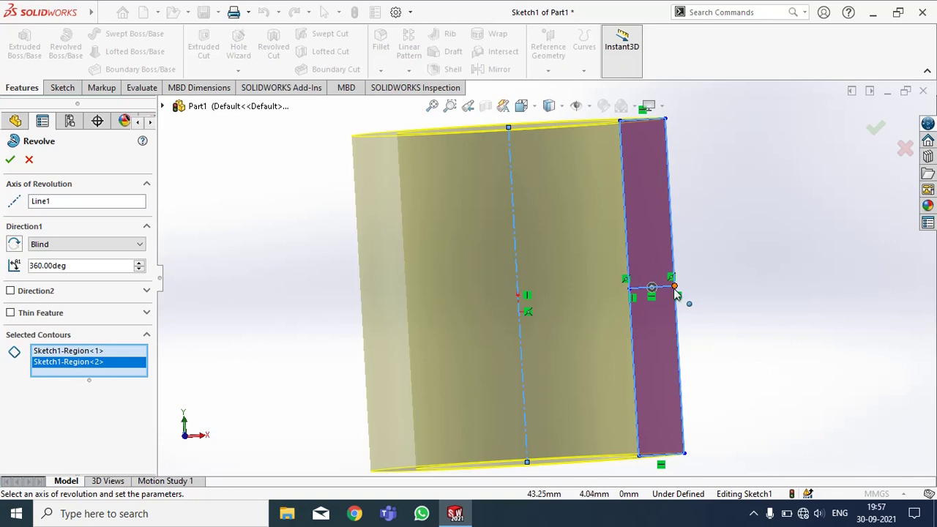
mouse_move(741, 232)
middle_mouse_down()
mouse_move(761, 295)
mouse_move(525, 308)
middle_mouse_up()
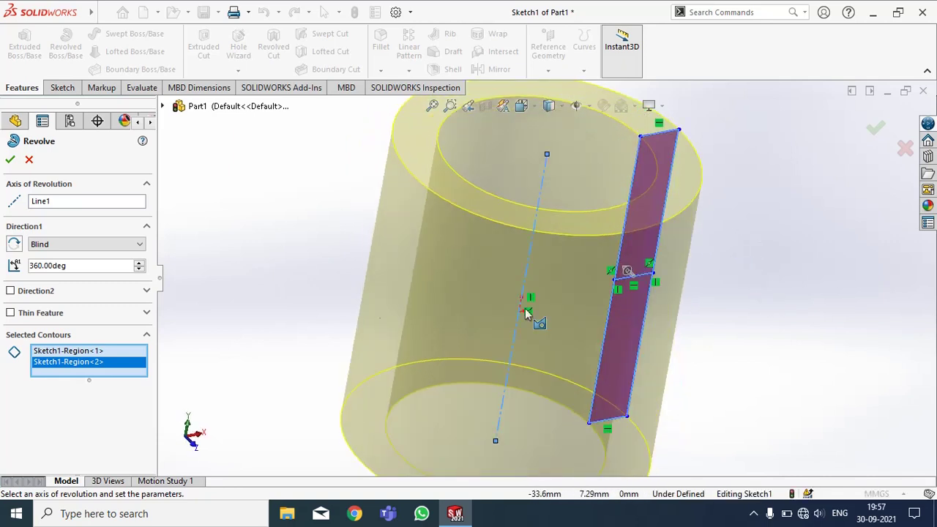
Set the revolve's Direction 1 angle to 45 degrees and inspect the partial preview
double_click(73, 266)
type("45")
key("Return")
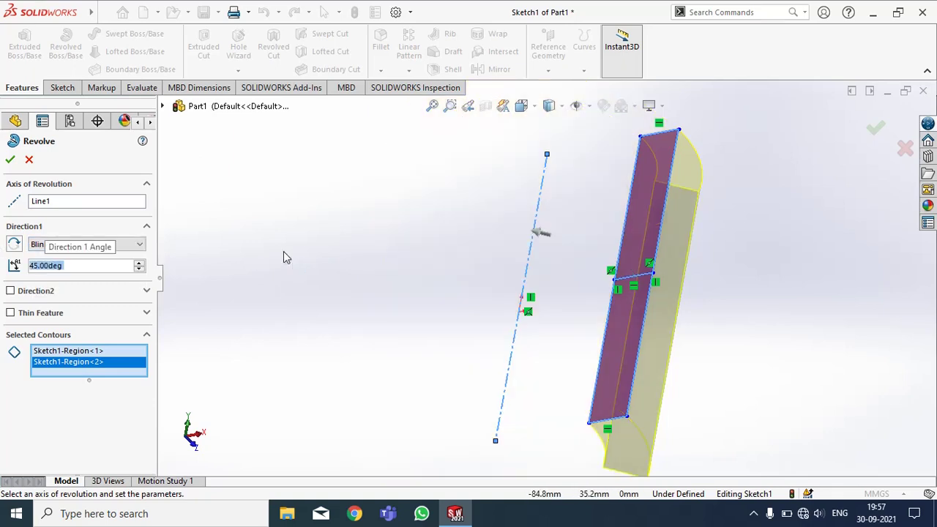
middle_click_drag(754, 300, 658, 278)
Turn on Direction 2 for the revolve and set its angle to 90 degrees
left_click(10, 290)
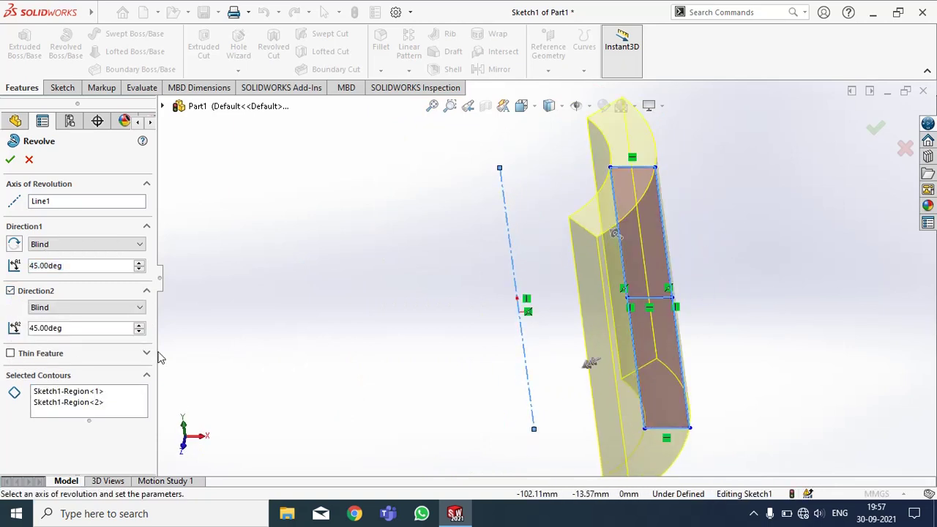
left_click(81, 329)
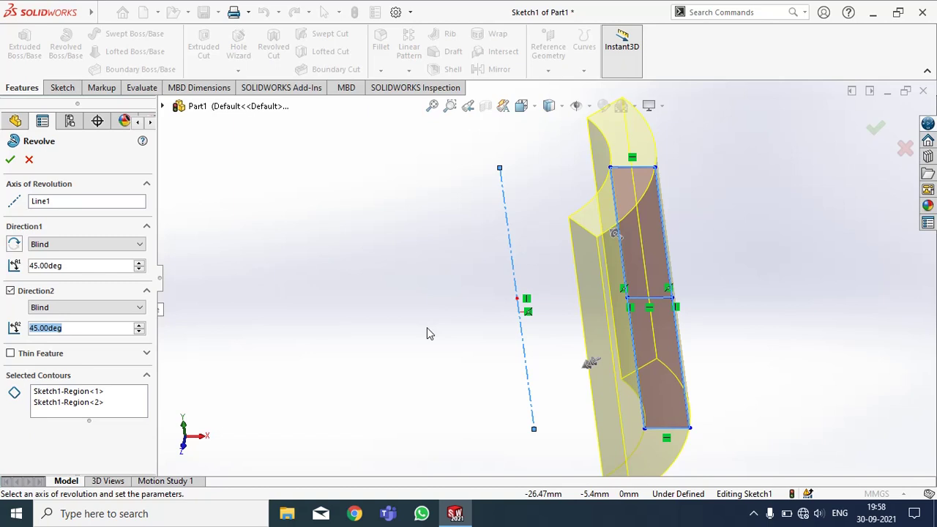
type("90")
key("Return")
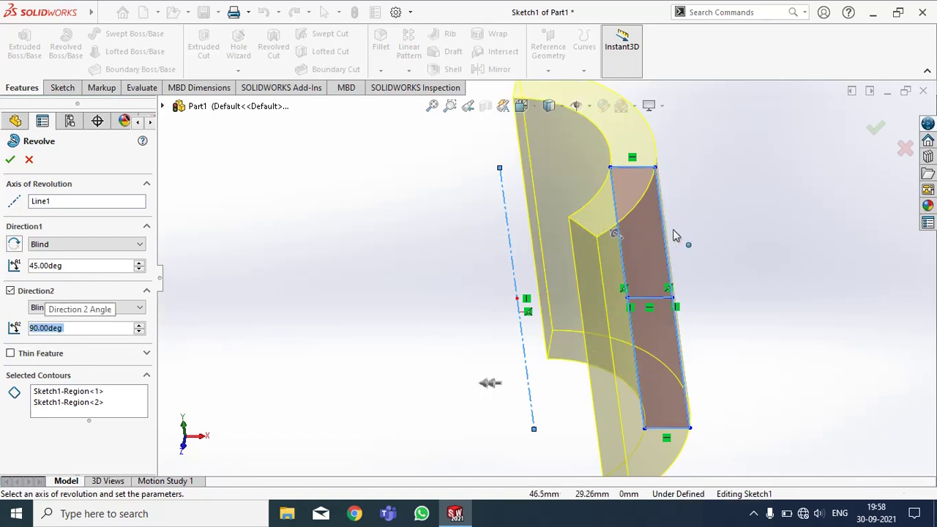
View the revolve preview along its axis and set the Direction 1 angle to 135 degrees
middle_click_drag(676, 235, 696, 361)
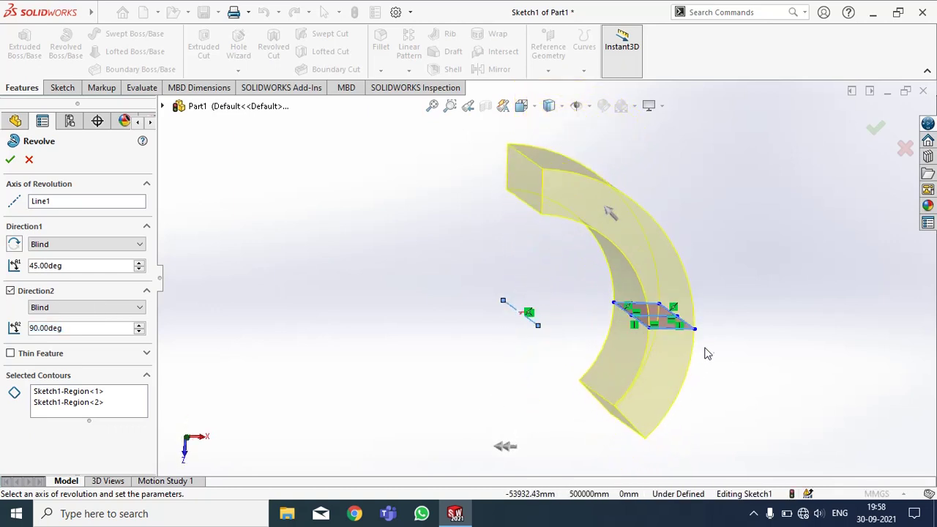
middle_click_drag(777, 397, 749, 389)
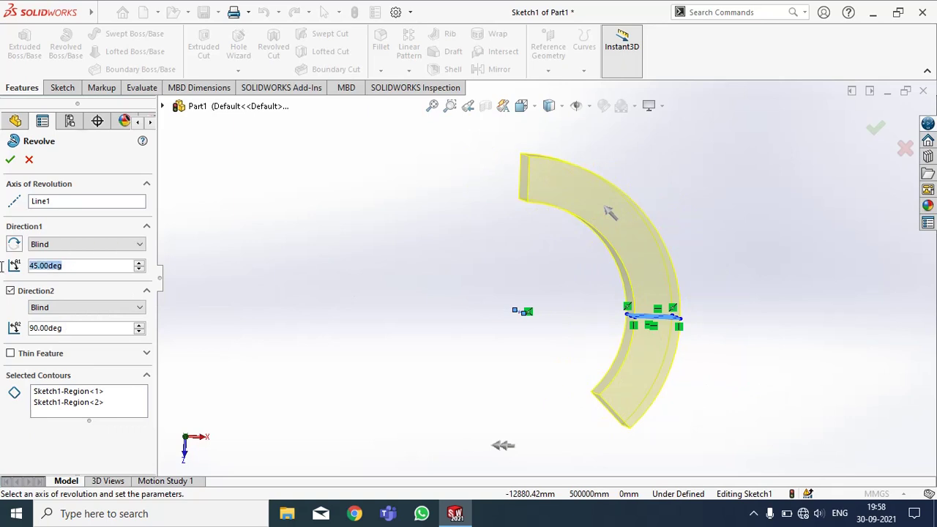
type("135")
key("Return")
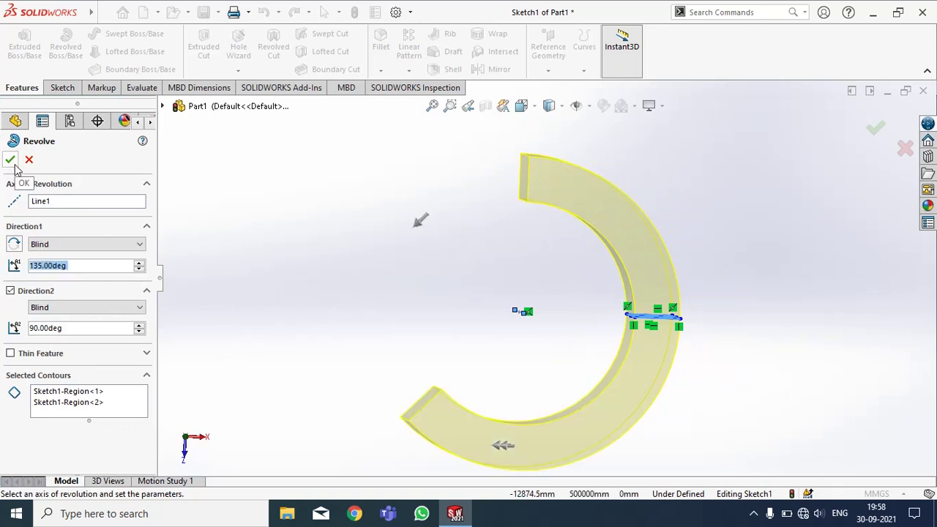
Turn off Direction 2, set the Direction 1 angle to 360 degrees and create the revolved boss
left_click(11, 291)
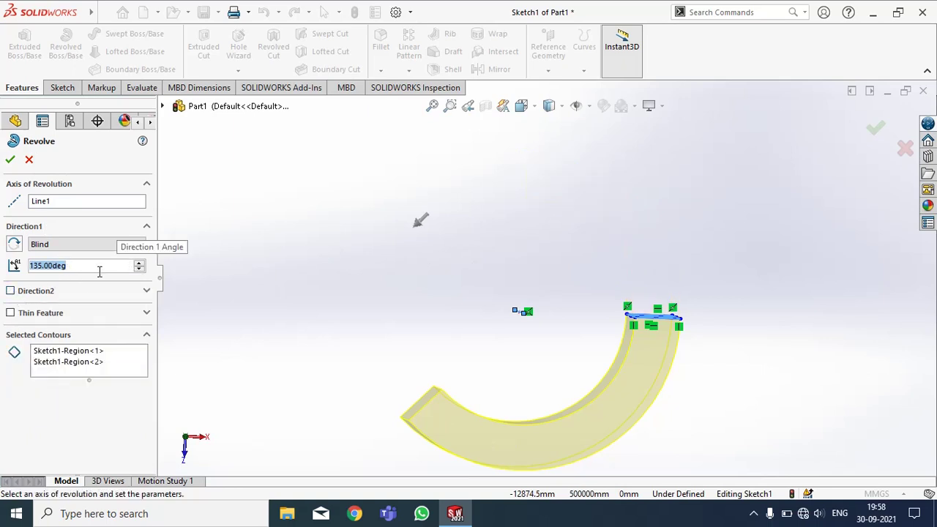
type("360")
key("Return")
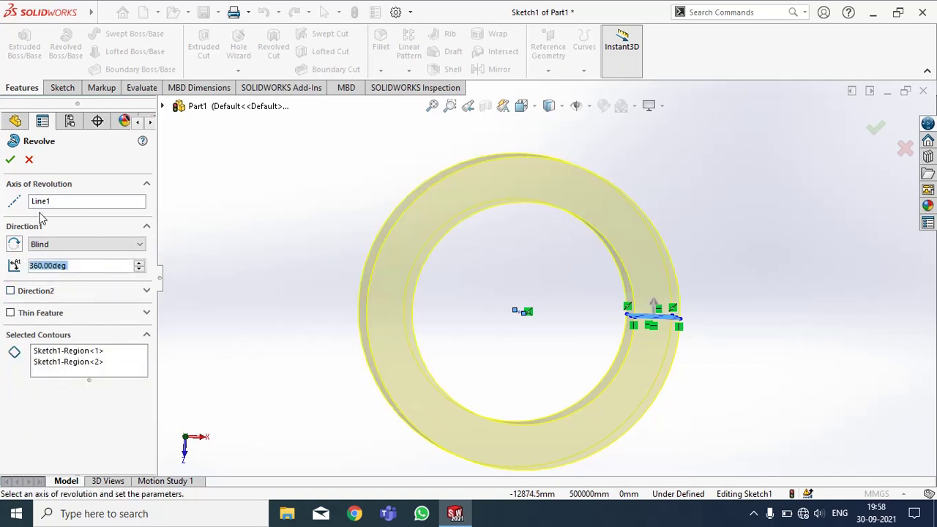
left_click(10, 161)
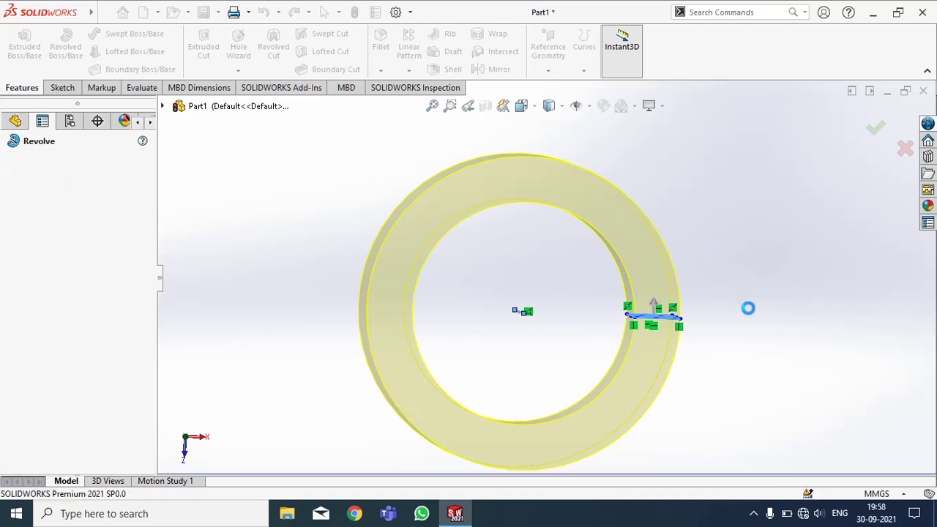
middle_click_drag(728, 353, 688, 308)
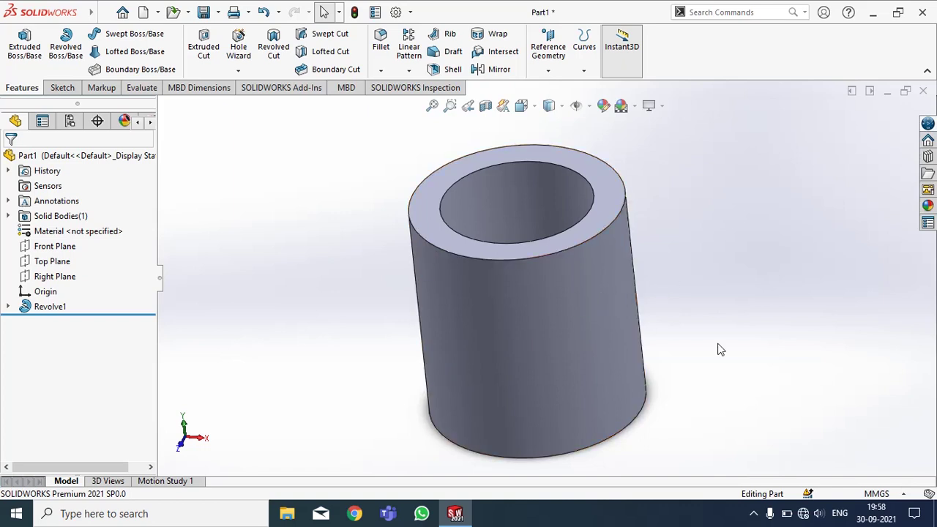
middle_click_drag(718, 344, 733, 290)
Orient the part to the front view and start a new sketch on the Front Plane
key("space")
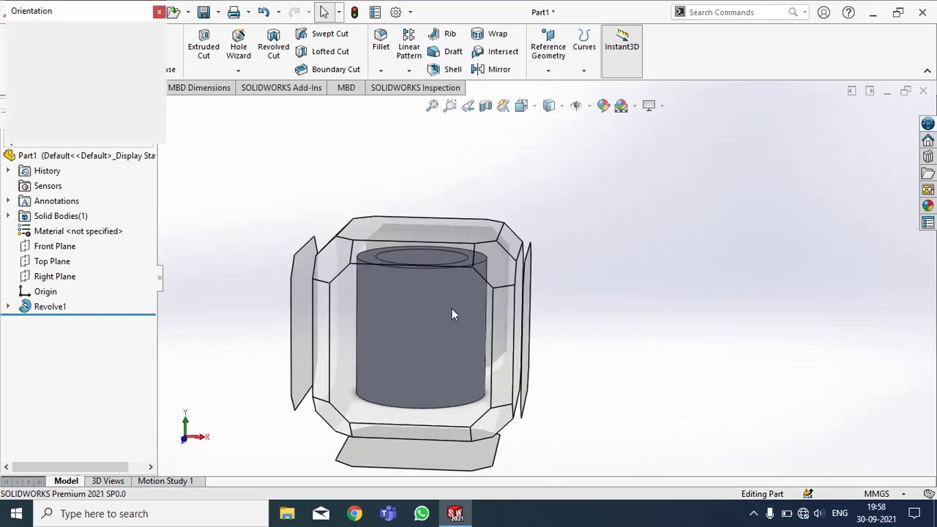
left_click(445, 314)
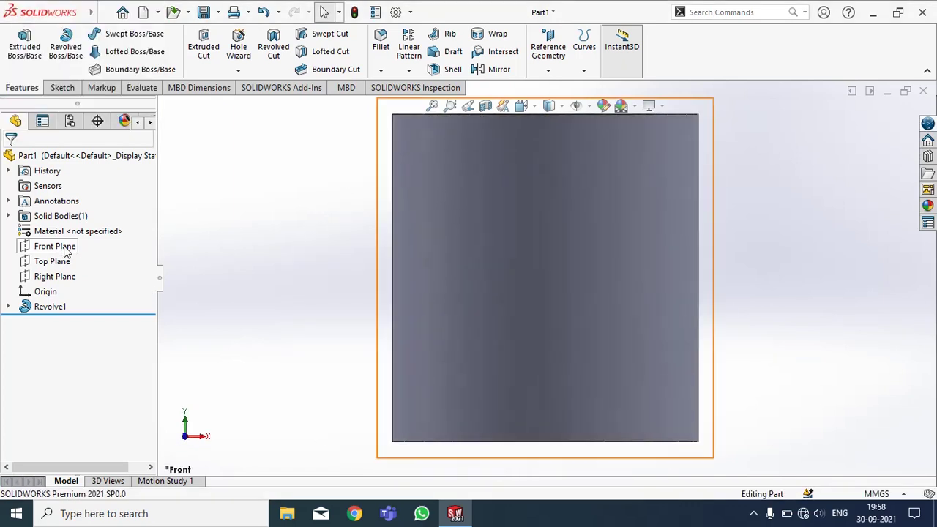
right_click(63, 247)
left_click(136, 224)
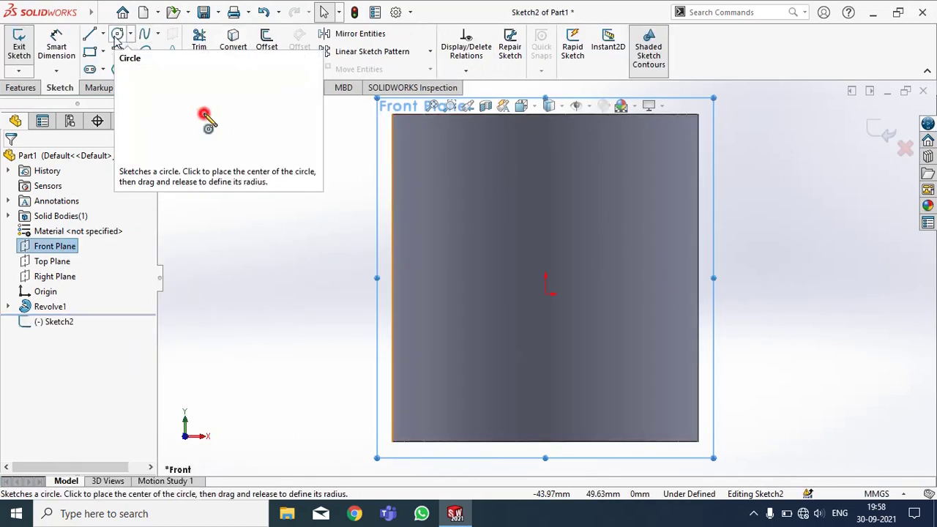
Sketch a vertical line about 38 mm long from above the cylinder's upper right edge, continued by an outward-slanting line about 15 mm long
left_click(89, 33)
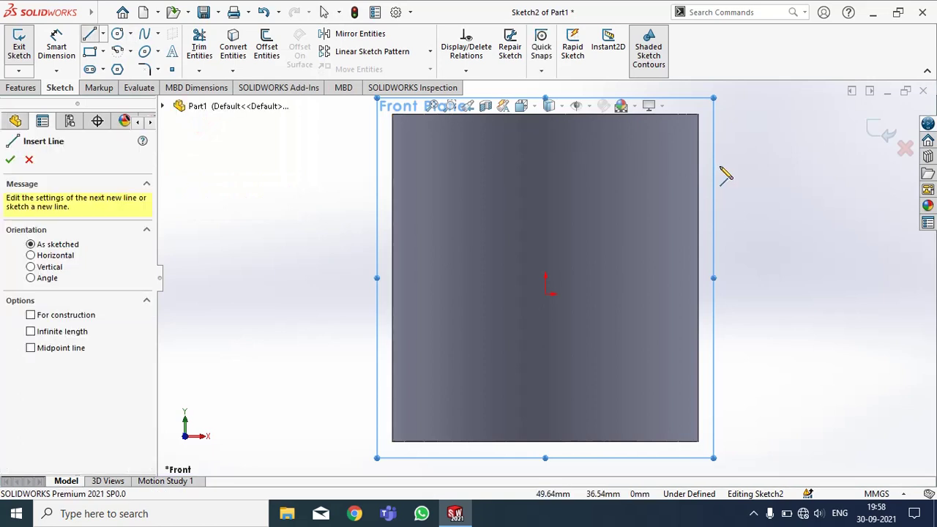
scroll(740, 234, "up", 3)
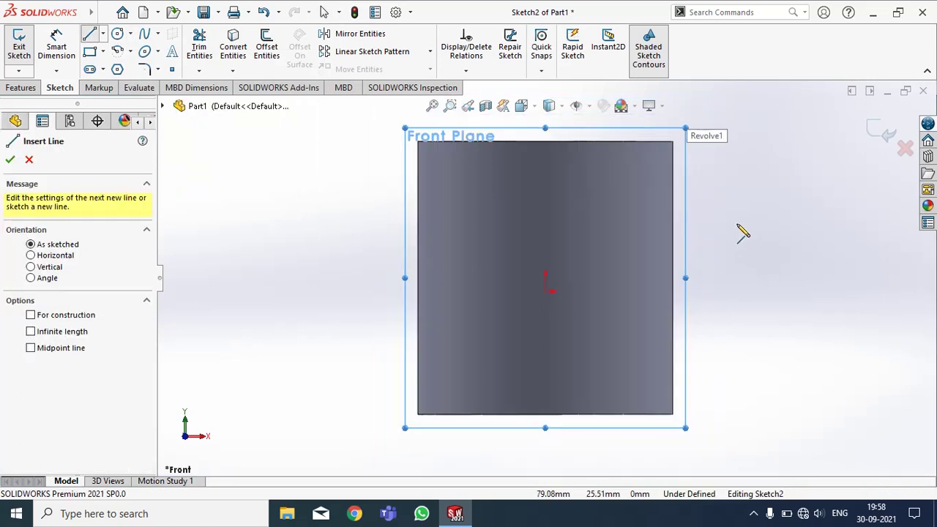
scroll(606, 175, "down", 2)
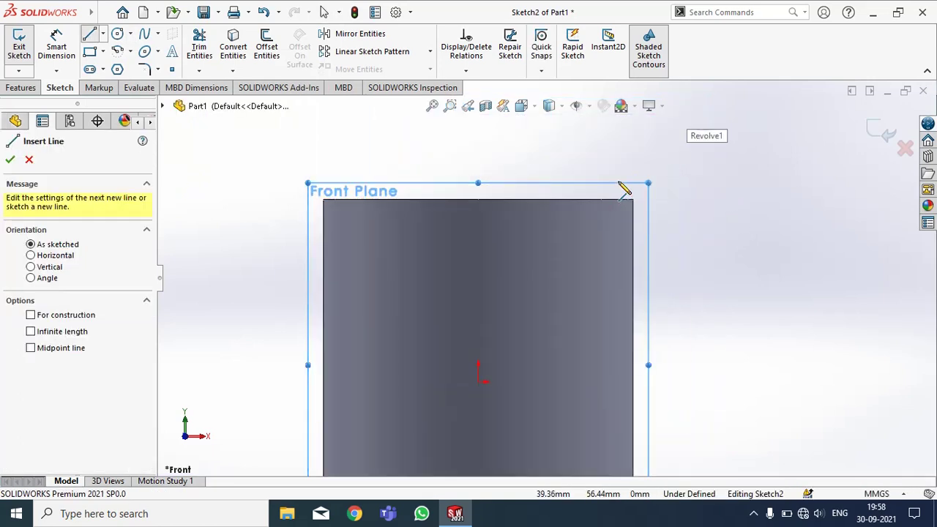
left_click(619, 183)
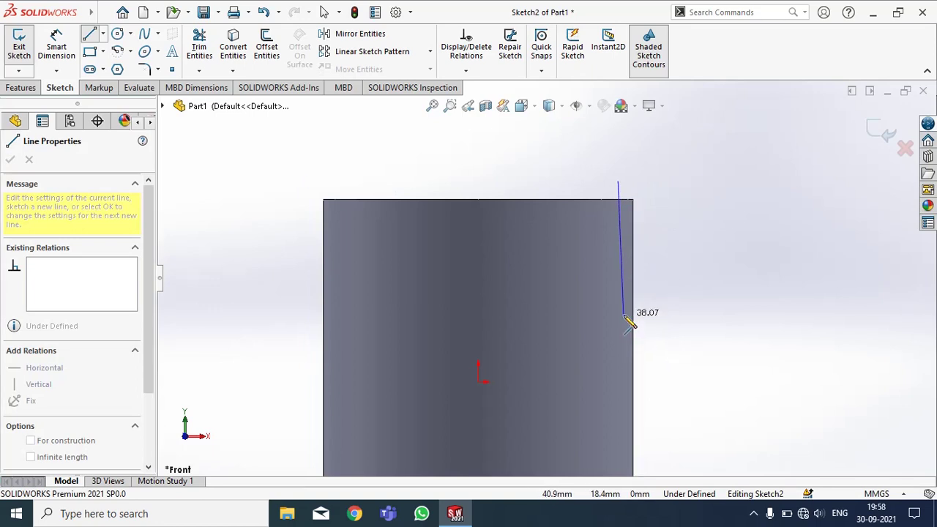
left_click(618, 311)
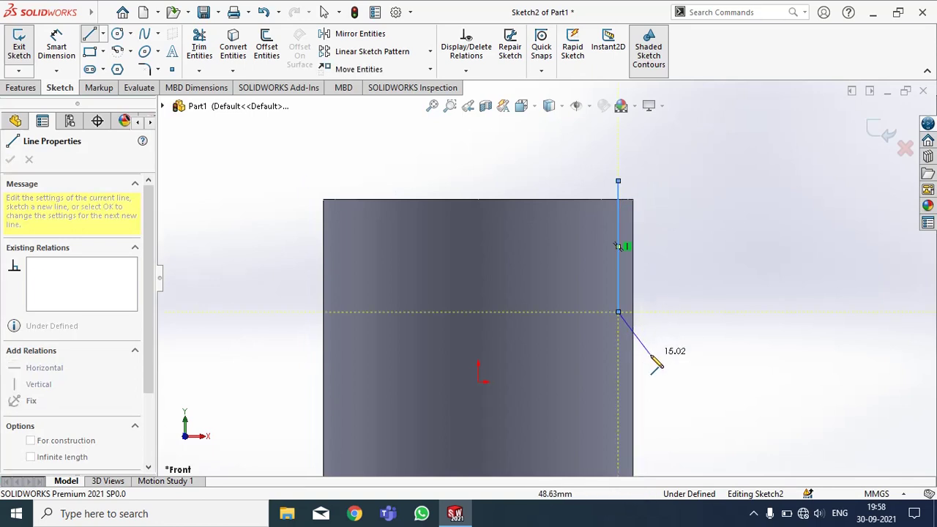
left_click(651, 356)
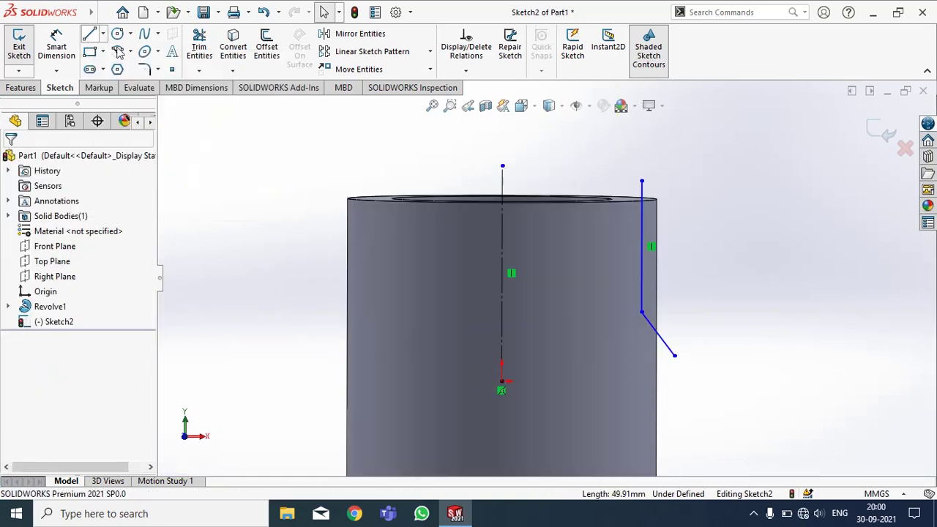
Close the profile with a horizontal line across its top and a vertical line down to the slanted line's outer end
left_click(90, 35)
left_click(641, 181)
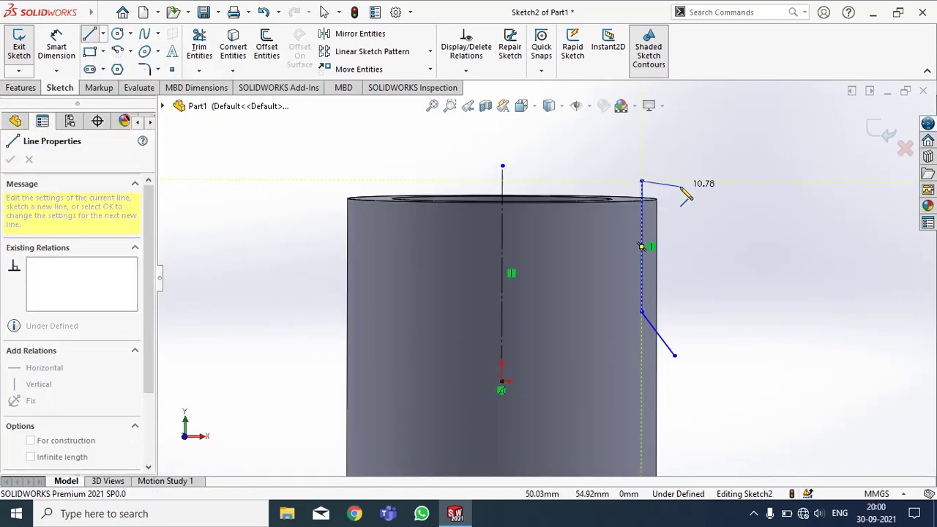
left_click(674, 180)
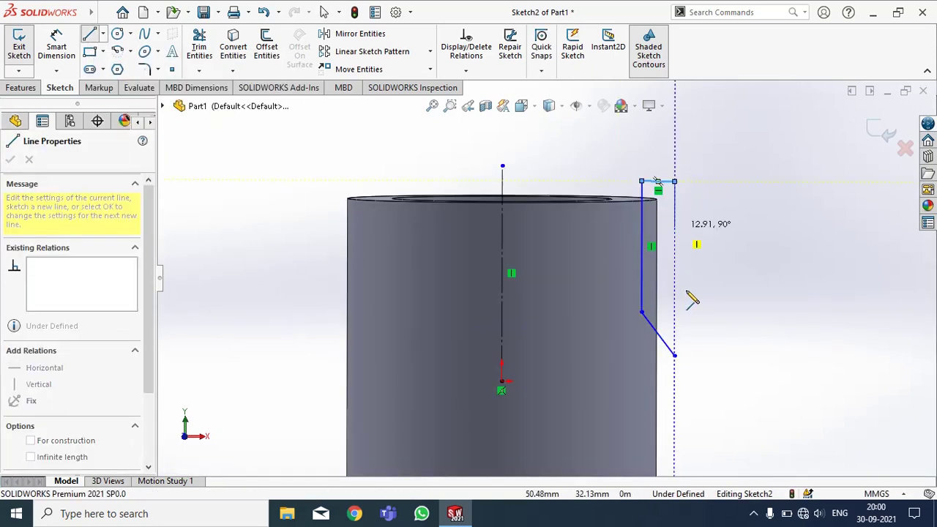
left_click(674, 356)
key("Escape")
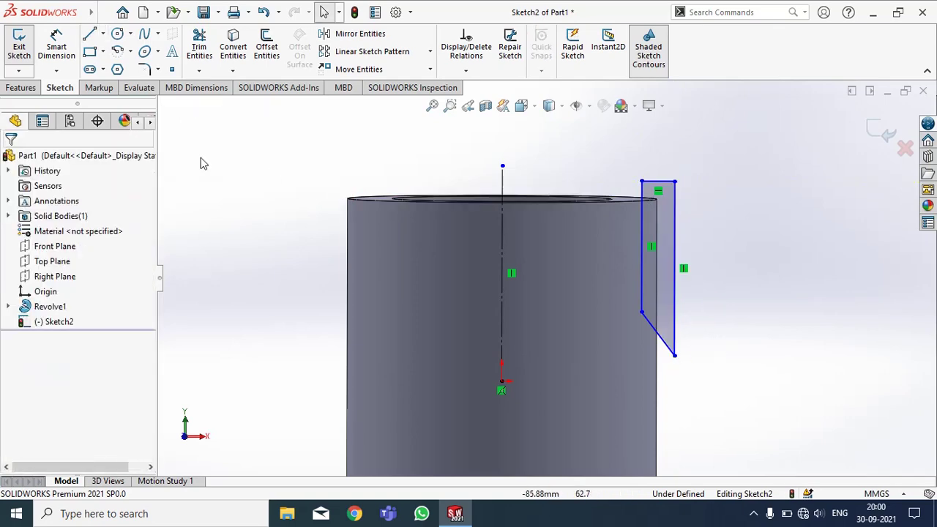
Create a Blind Revolved Cut of the closed profile about the vertical centerline with an angle of 270 degrees
left_click(22, 87)
left_click(272, 48)
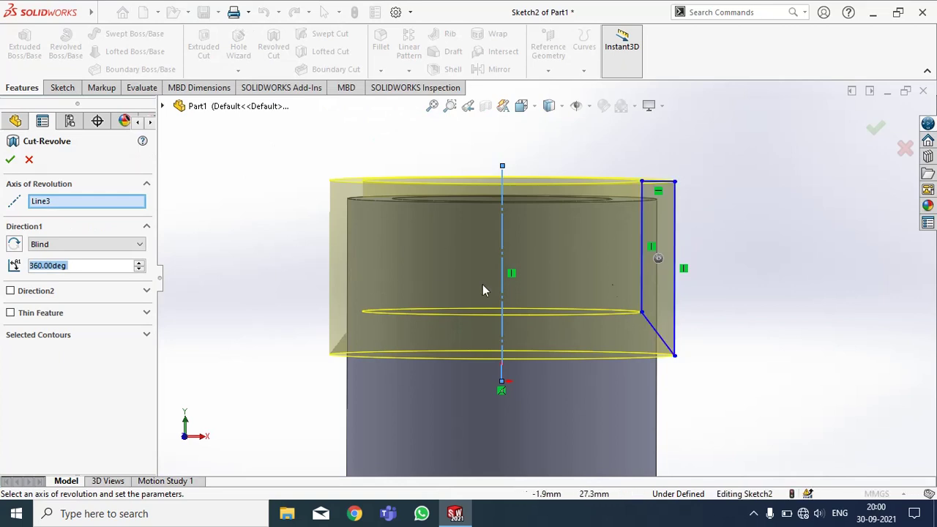
middle_click_drag(740, 268, 735, 322)
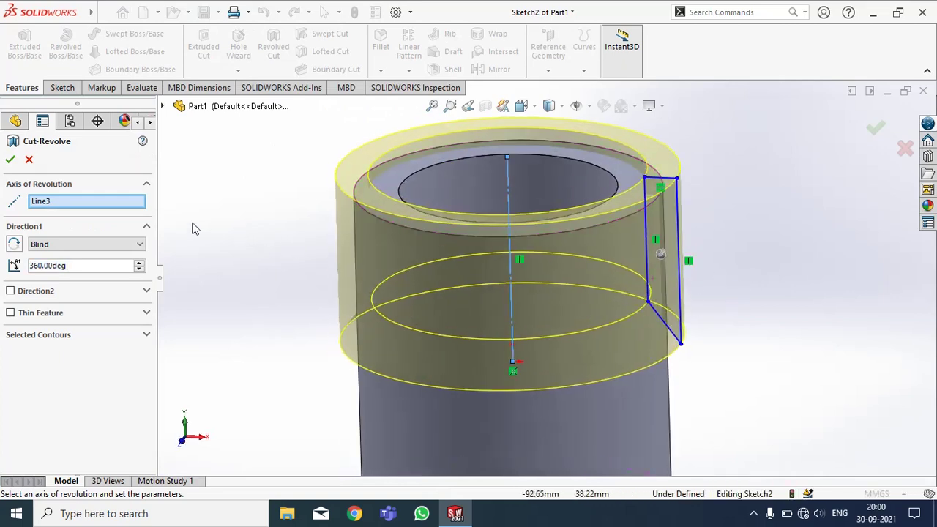
left_click(93, 268)
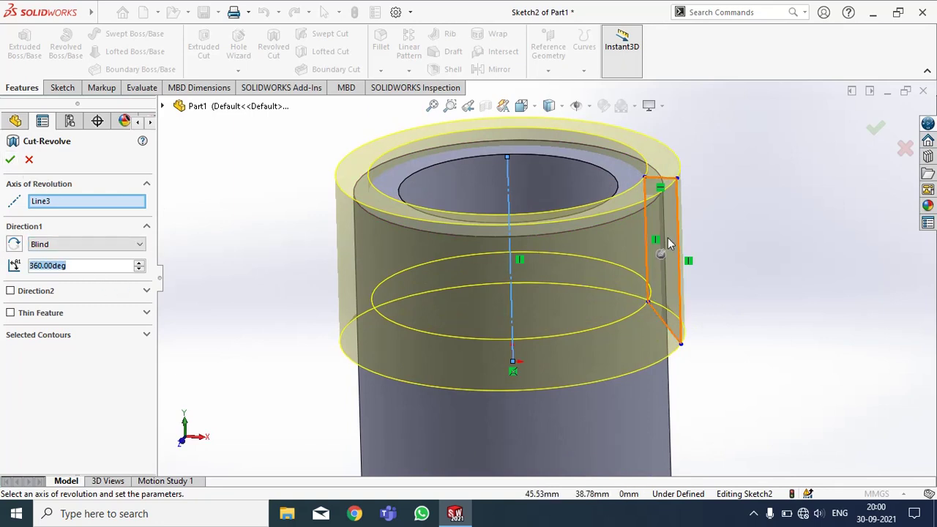
type("270")
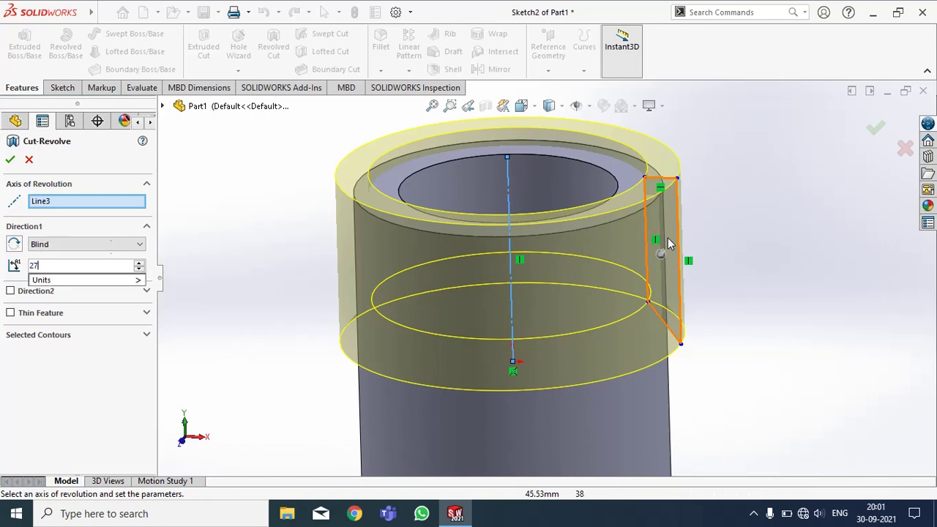
key("Return")
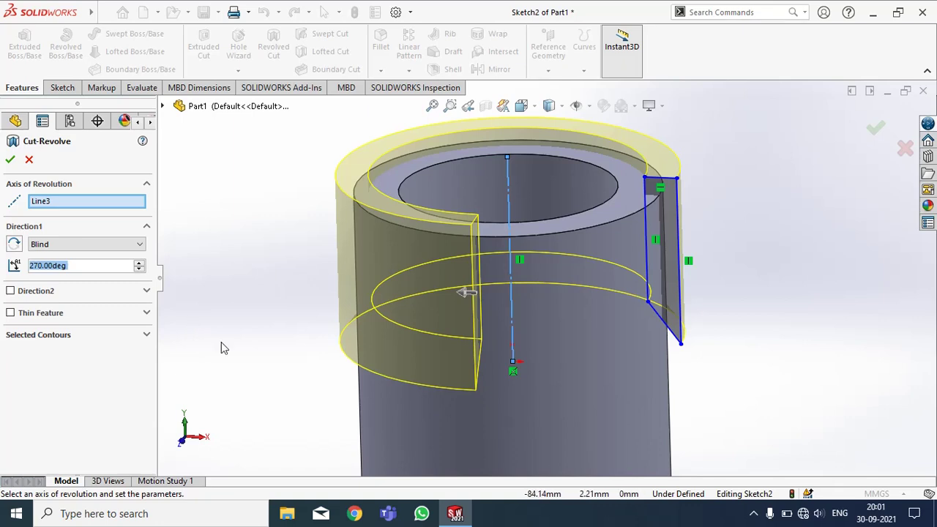
left_click(8, 162)
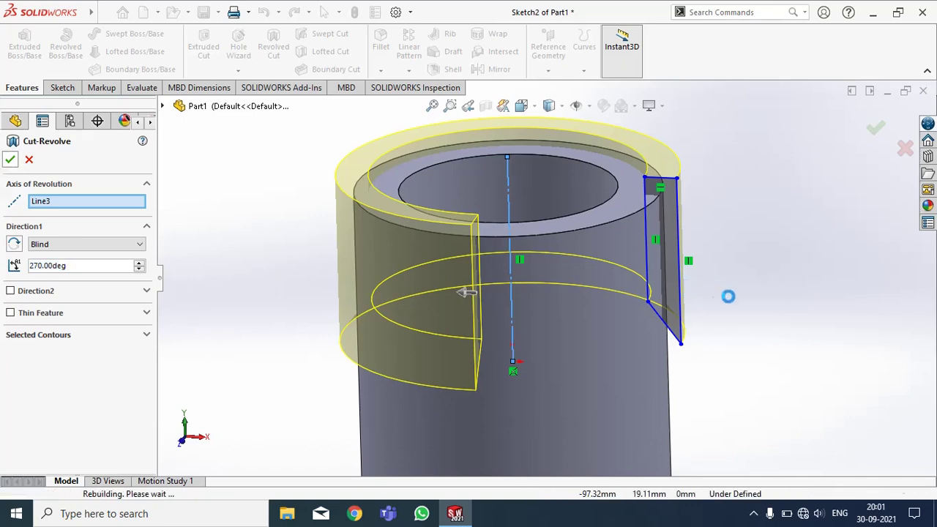
Examine the revolved cut from several sides, including its sloped shoulder and the uncut section of the cylinder's rim
middle_click_drag(757, 322, 777, 308)
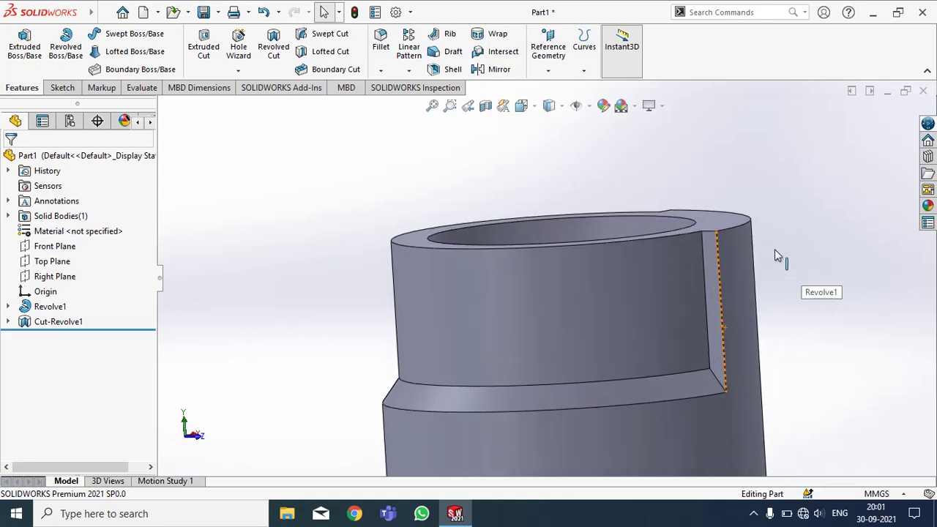
middle_click_drag(778, 262, 685, 228)
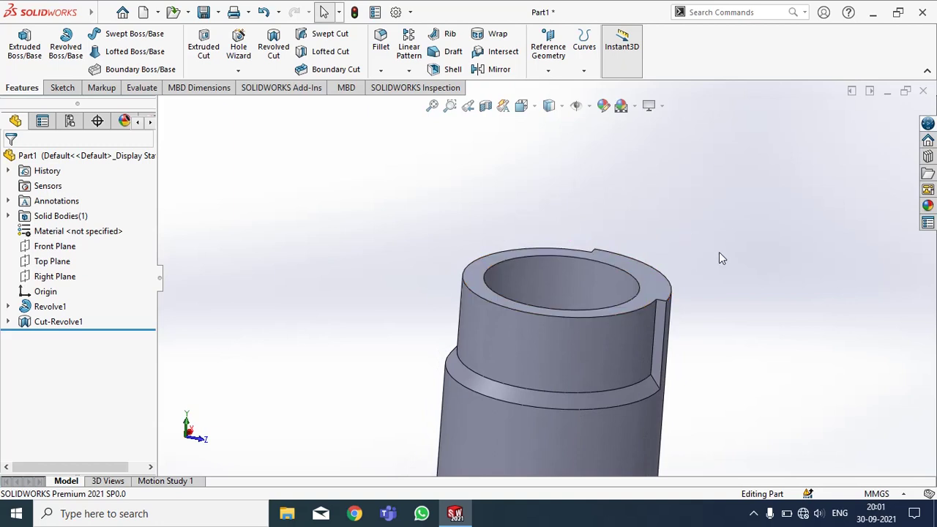
scroll(707, 328, "up", 3)
middle_click_drag(658, 354, 633, 336)
scroll(588, 366, "down", 6)
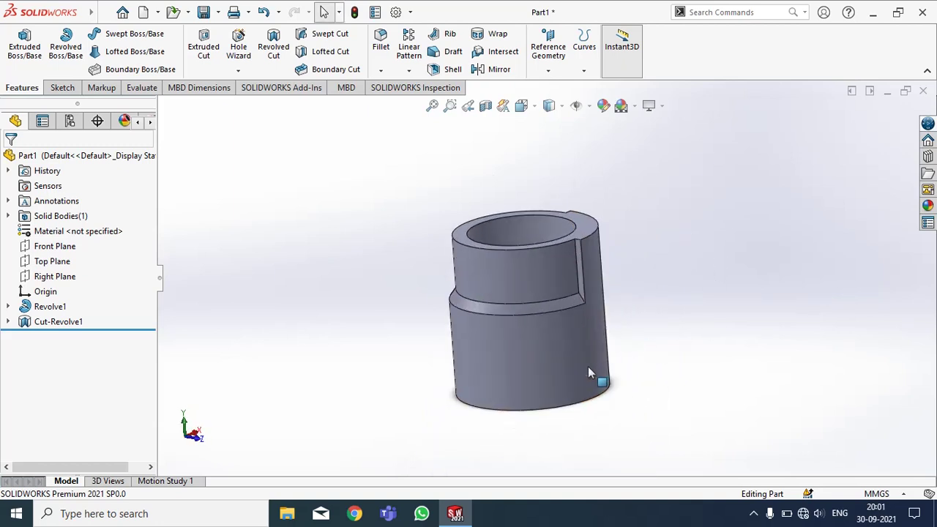
middle_click_drag(683, 275, 769, 303)
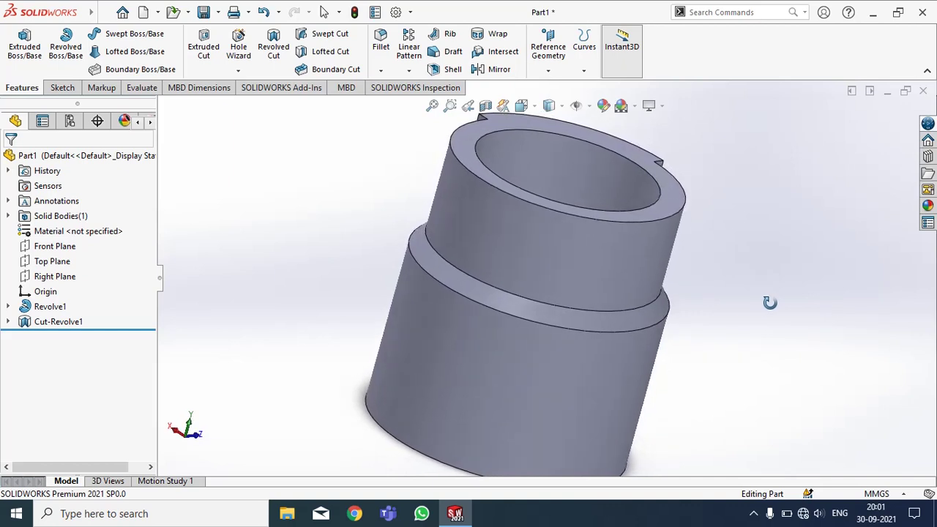